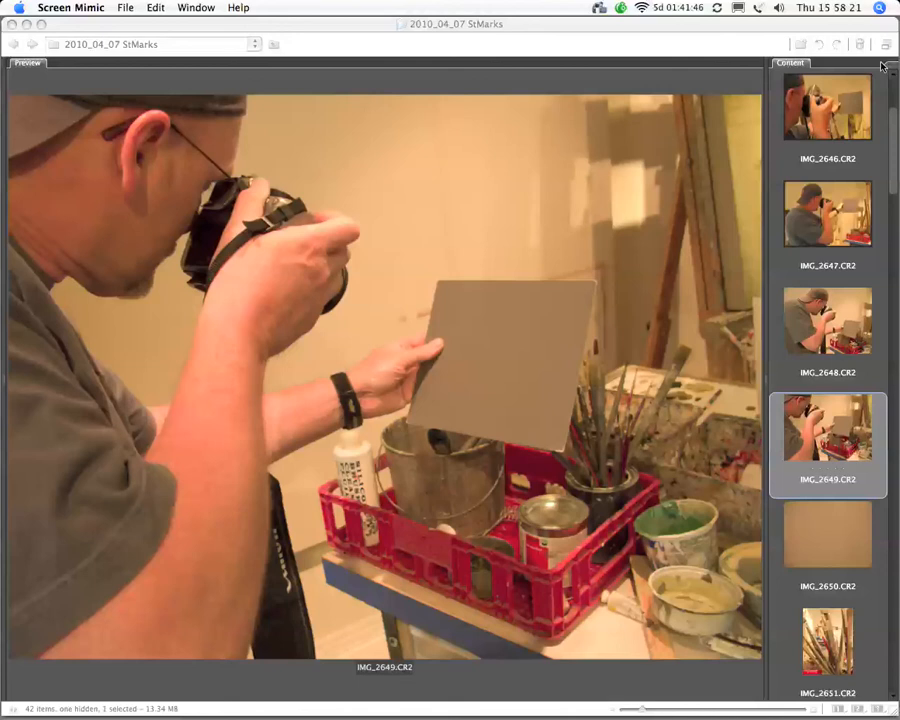
Preview the gray card reference photos IMG_2649.CR2 and IMG_2650.CR2, switching between them to compare
left_click(897, 128)
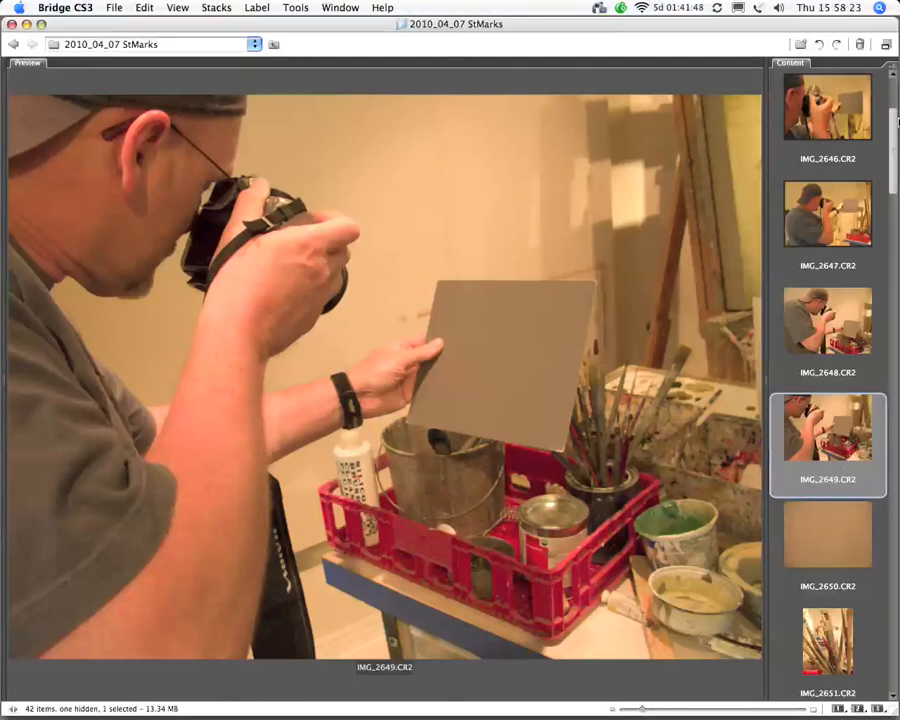
left_click_drag(896, 123, 897, 174)
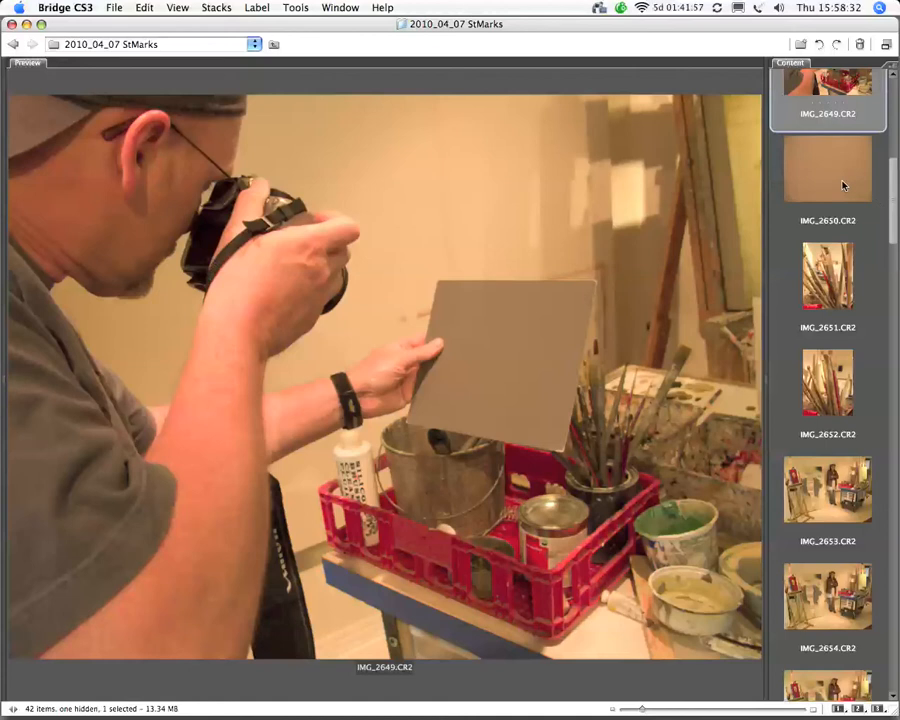
left_click_drag(897, 184, 896, 173)
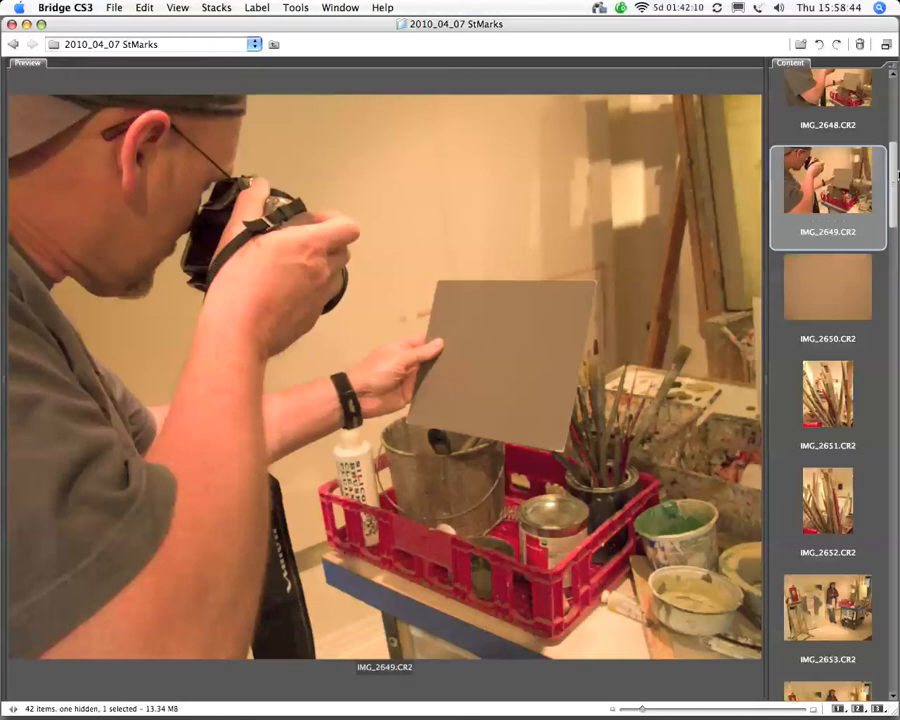
left_click(841, 317)
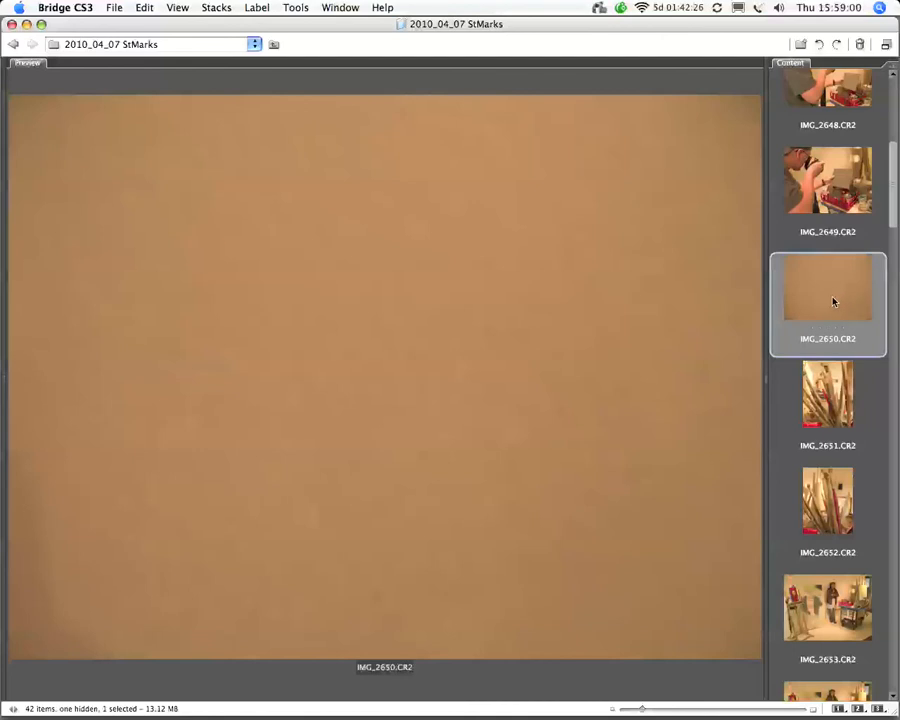
left_click(826, 200)
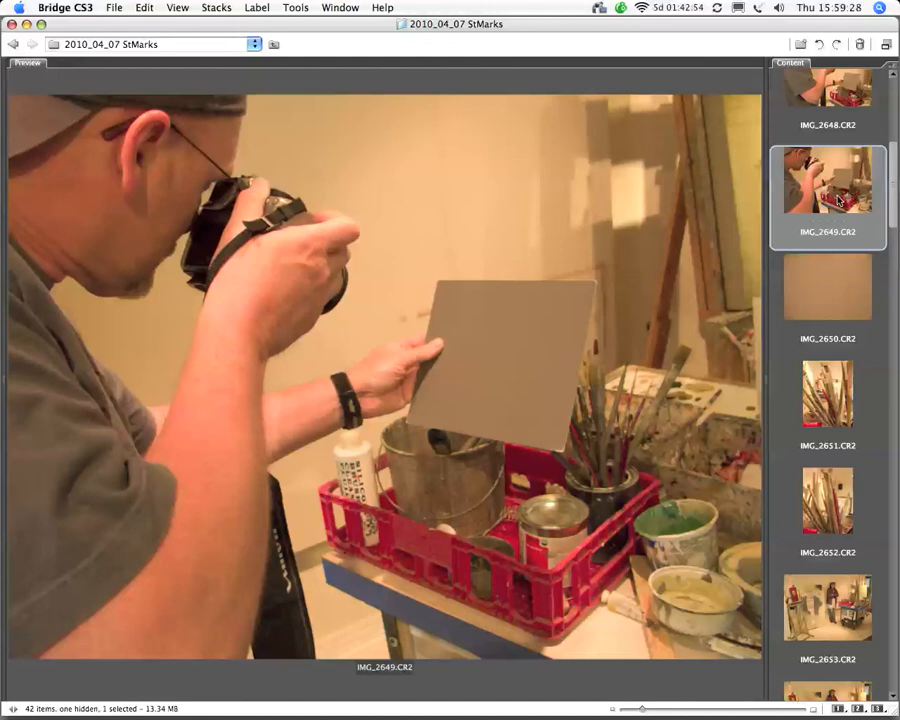
left_click(852, 298)
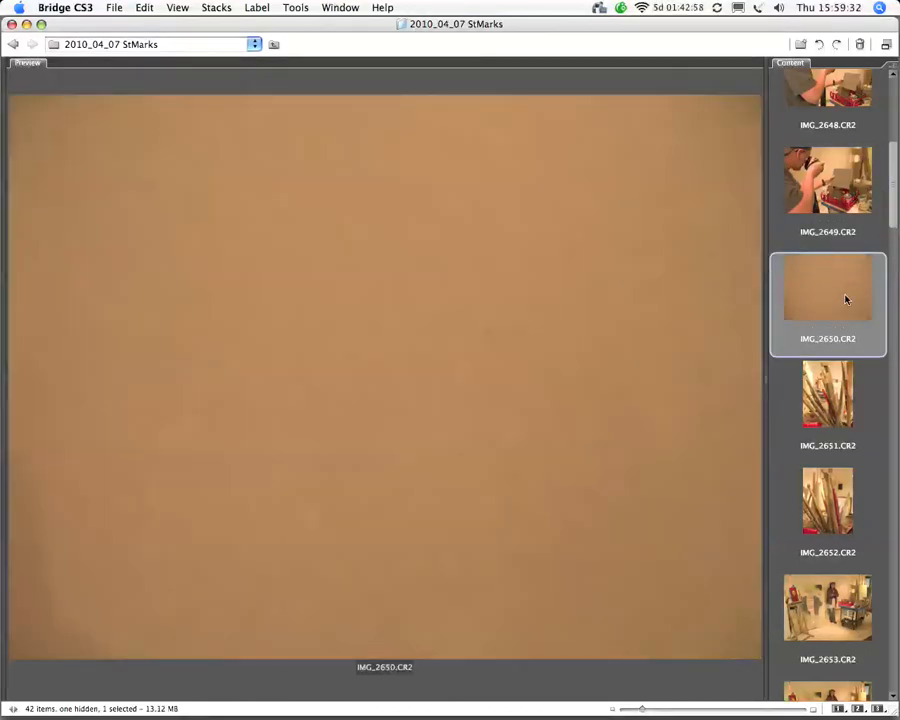
Preview the warm-lit studio photos IMG_2651.CR2, IMG_2653.CR2, IMG_2658.CR2 and IMG_2659.CR2
key("Down")
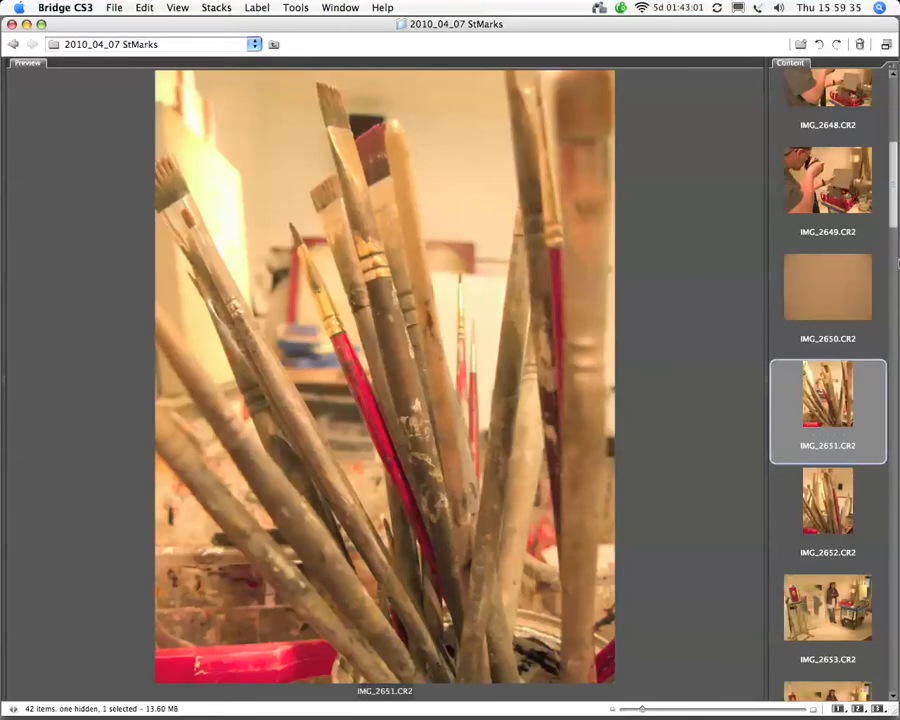
scroll(880, 300, "down", 5)
left_click(848, 370)
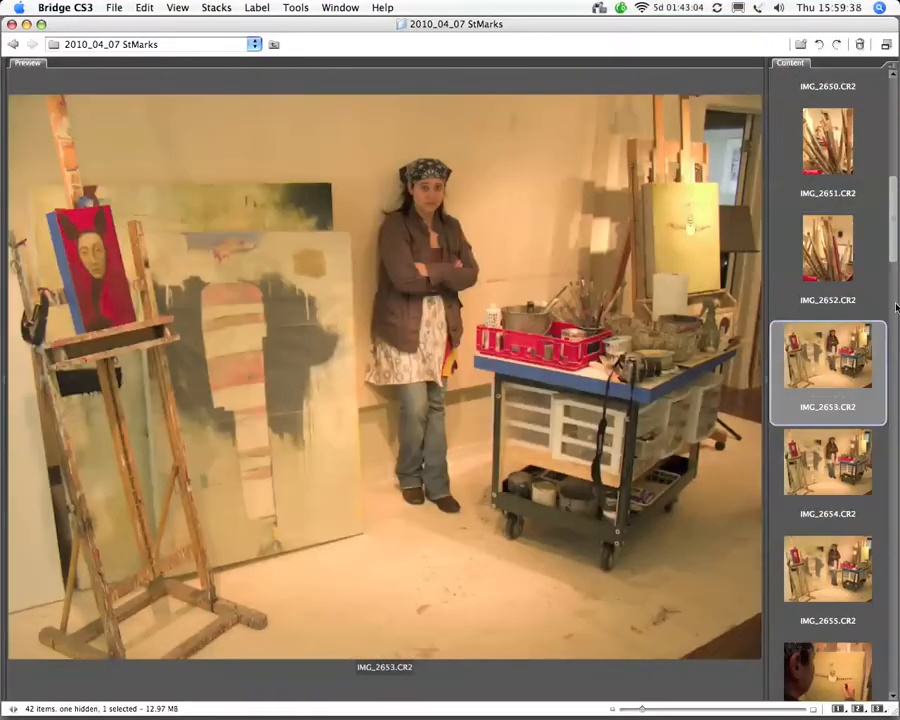
scroll(897, 308, "down", 5)
left_click(860, 372)
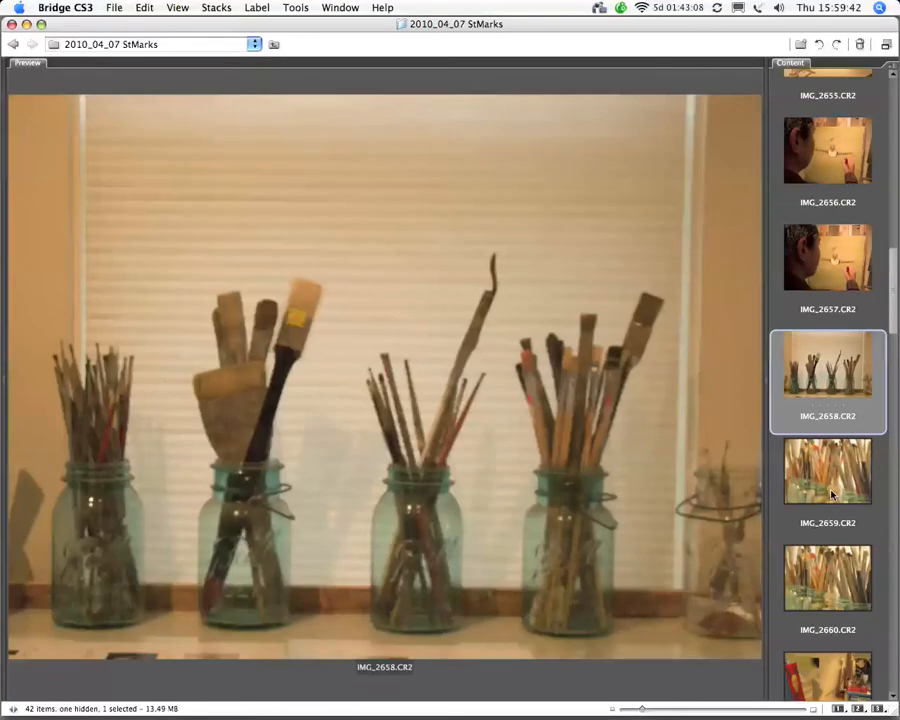
left_click(832, 494)
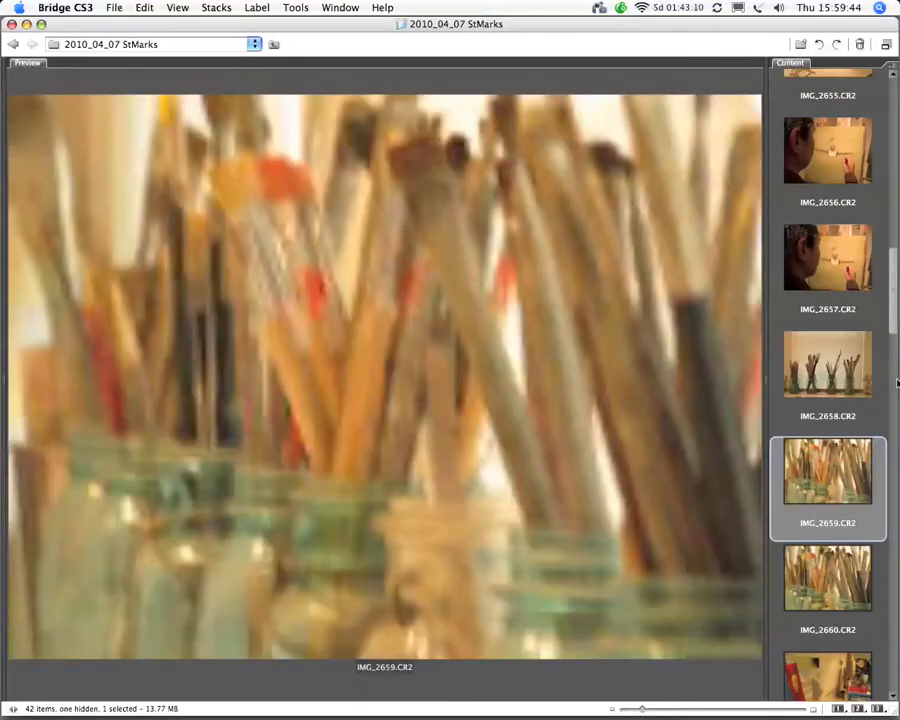
scroll(888, 305, "down", 5)
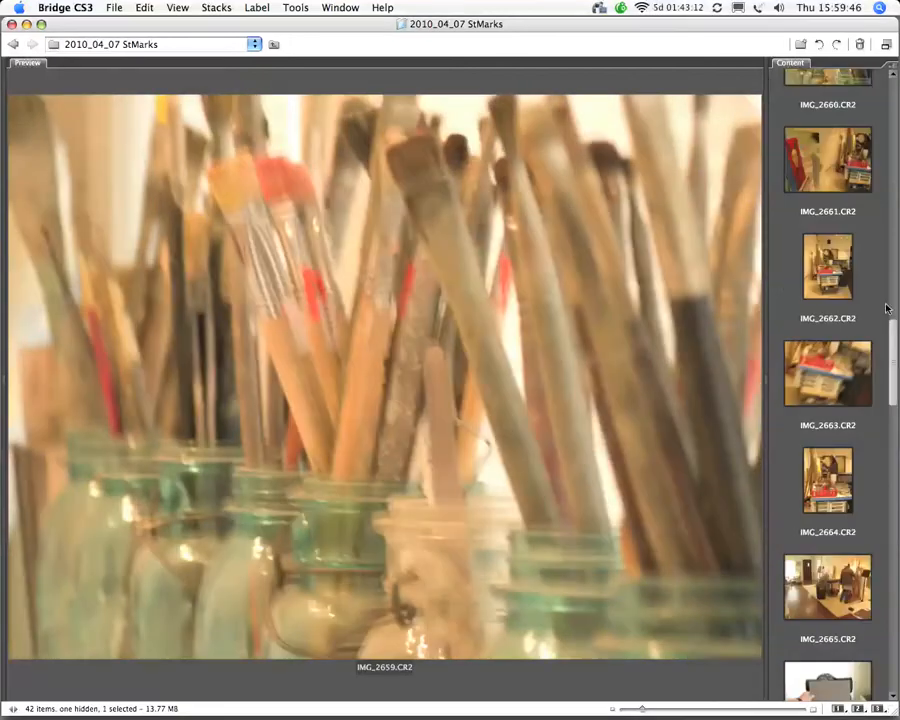
Preview the gray card photo taken by the window, IMG_2666.CR2
left_click_drag(898, 366, 898, 408)
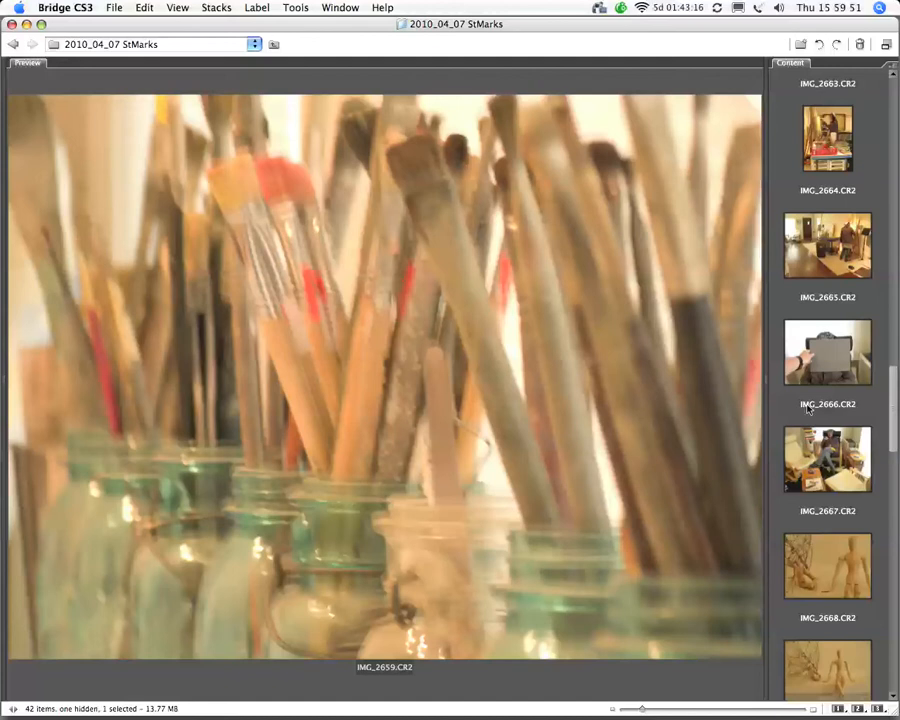
left_click(837, 460)
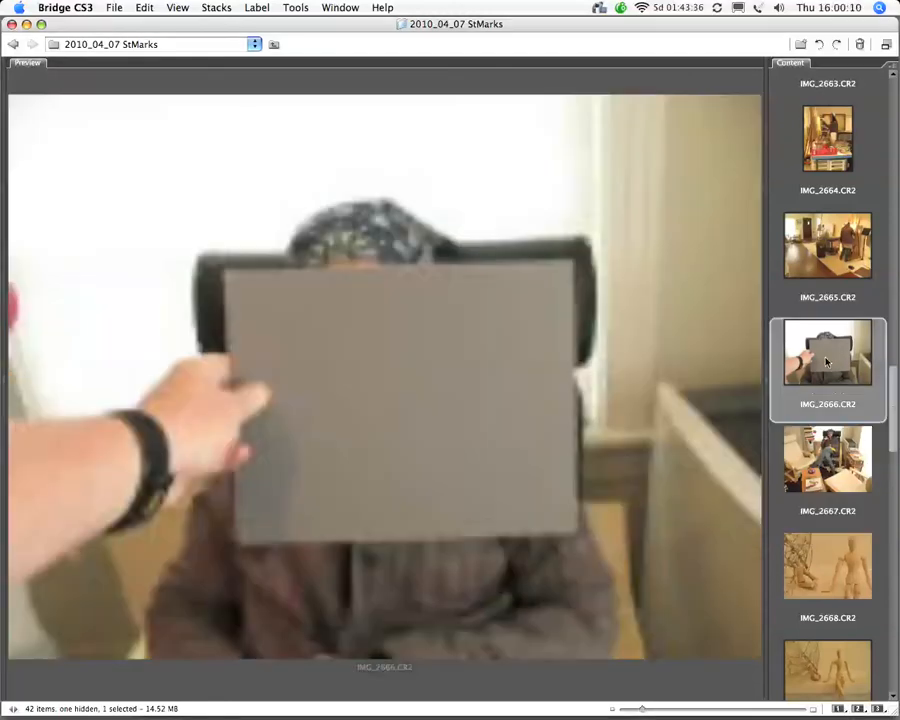
left_click(826, 362)
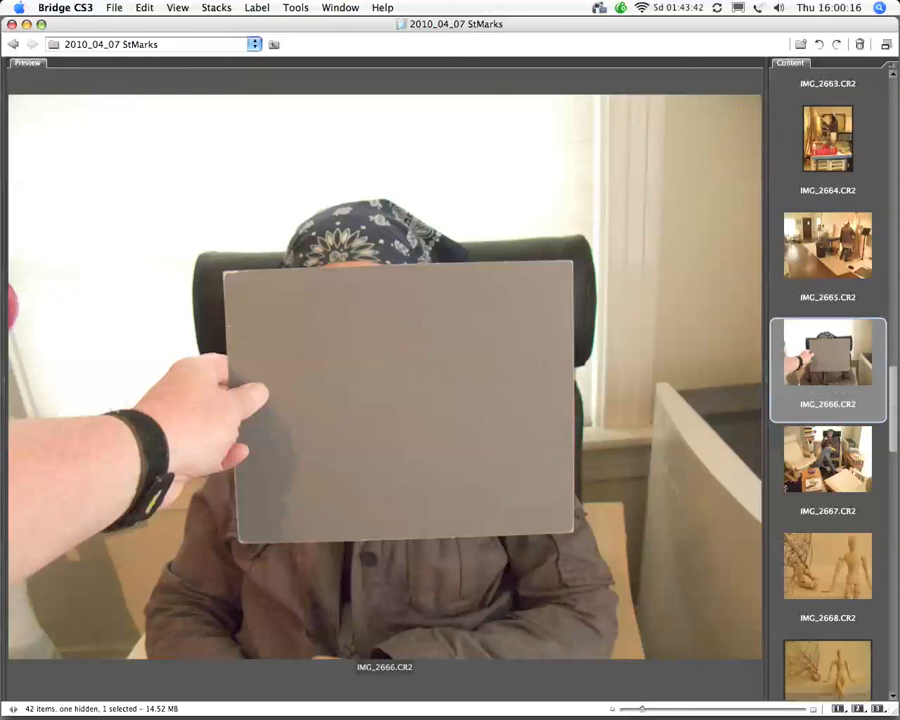
Preview the gray card photo IMG_2670.CR2 and the table photos IMG_2671.CR2 through IMG_2673.CR2
scroll(895, 392, "down", 1)
left_click_drag(895, 392, 898, 465)
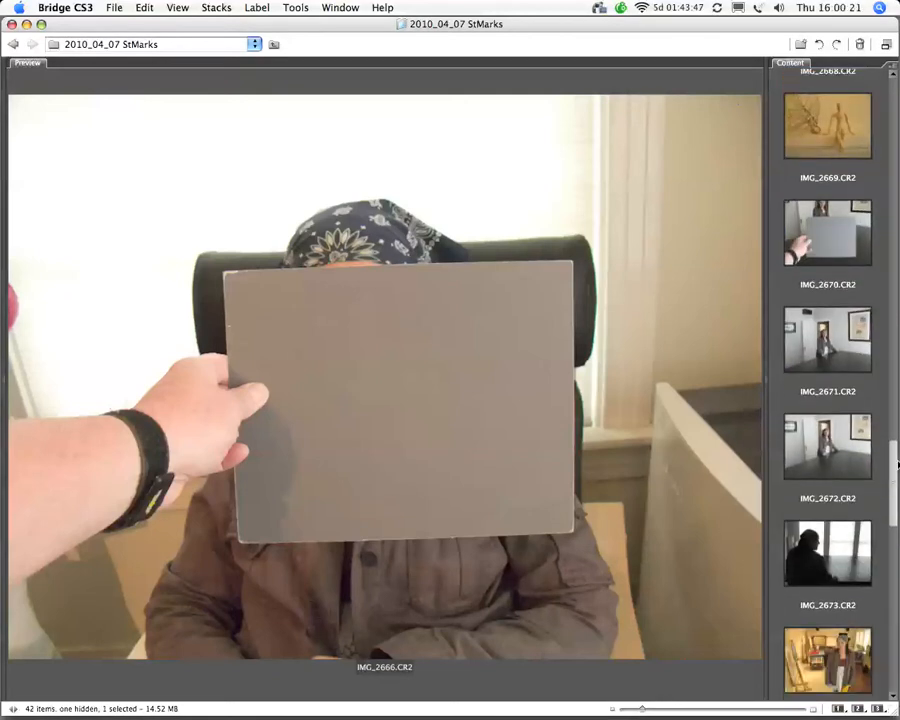
left_click(840, 238)
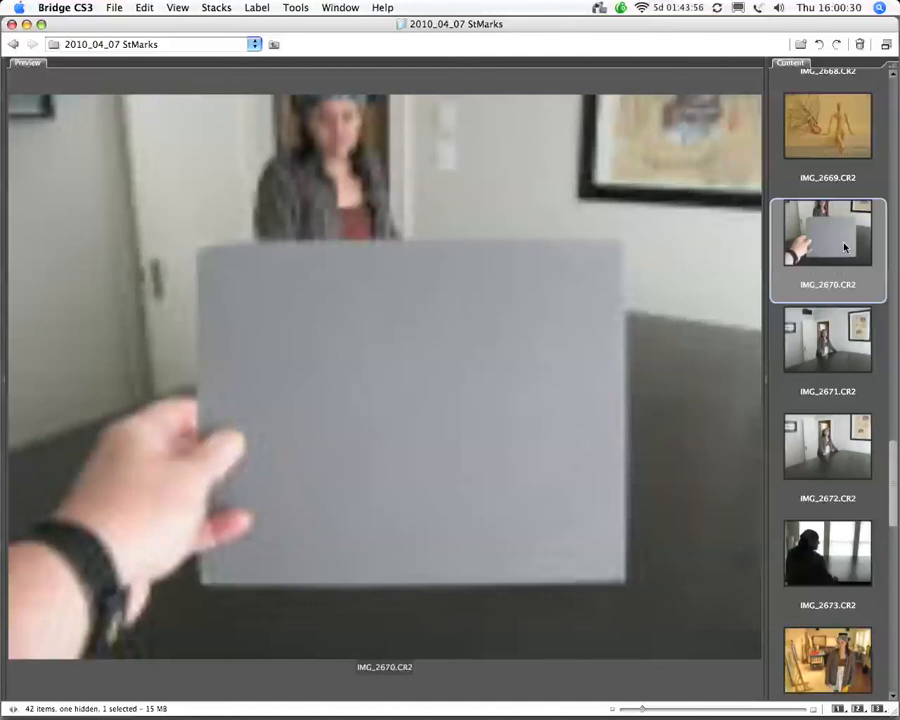
left_click(848, 368)
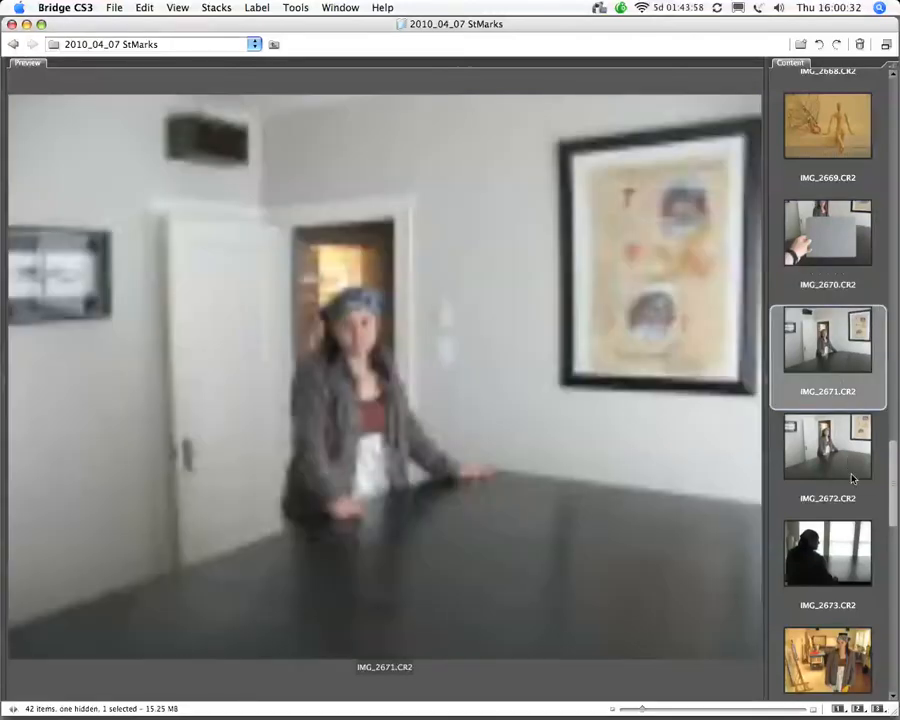
left_click(846, 478)
key("Down")
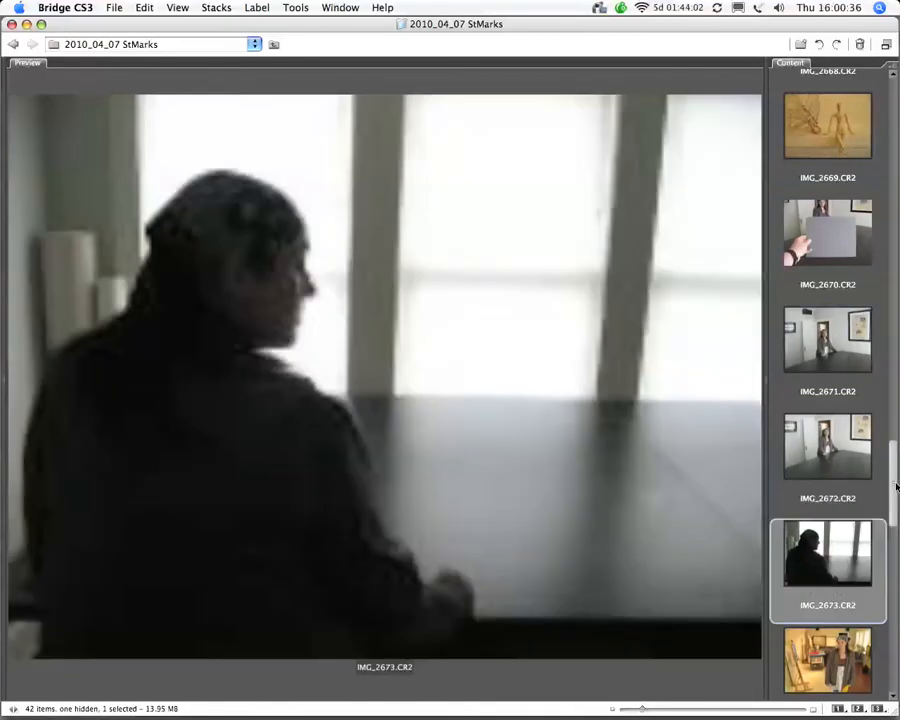
Preview the outdoor gray card photo IMG_2678.CR2 and the portrait IMG_2679.CR2
left_click_drag(894, 482, 892, 598)
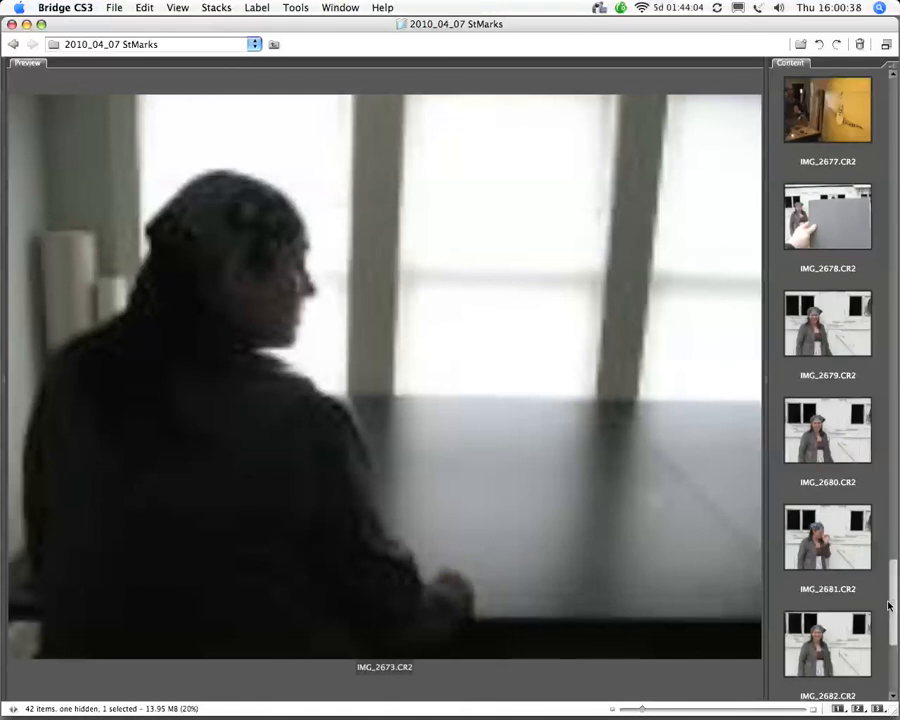
left_click(823, 226)
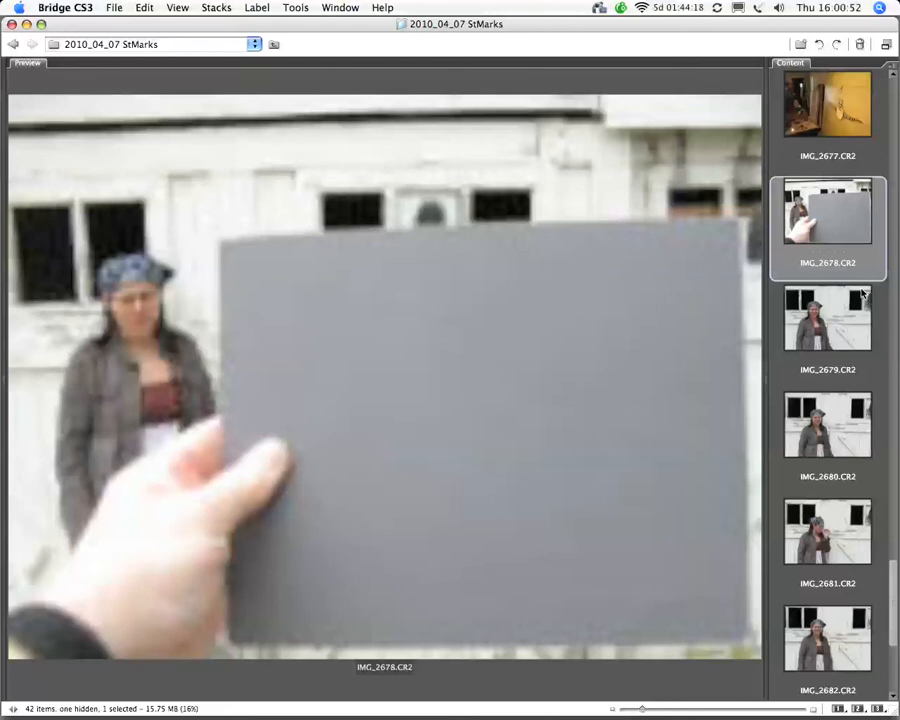
left_click(856, 302)
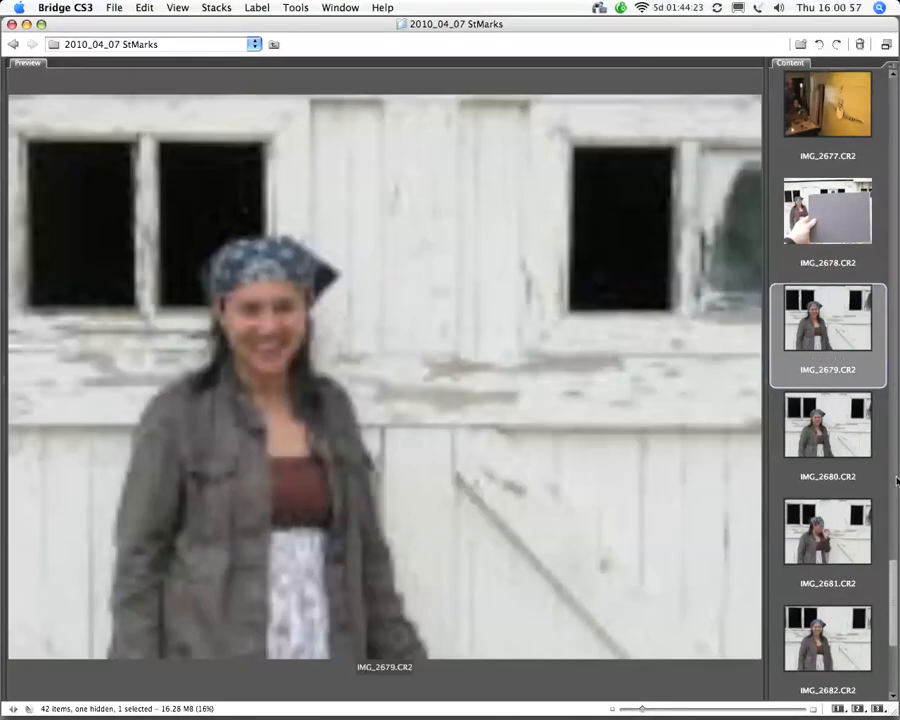
Select the range of photos from gray card shot IMG_2650.CR2 through IMG_2665.CR2
left_click_drag(897, 481, 897, 212)
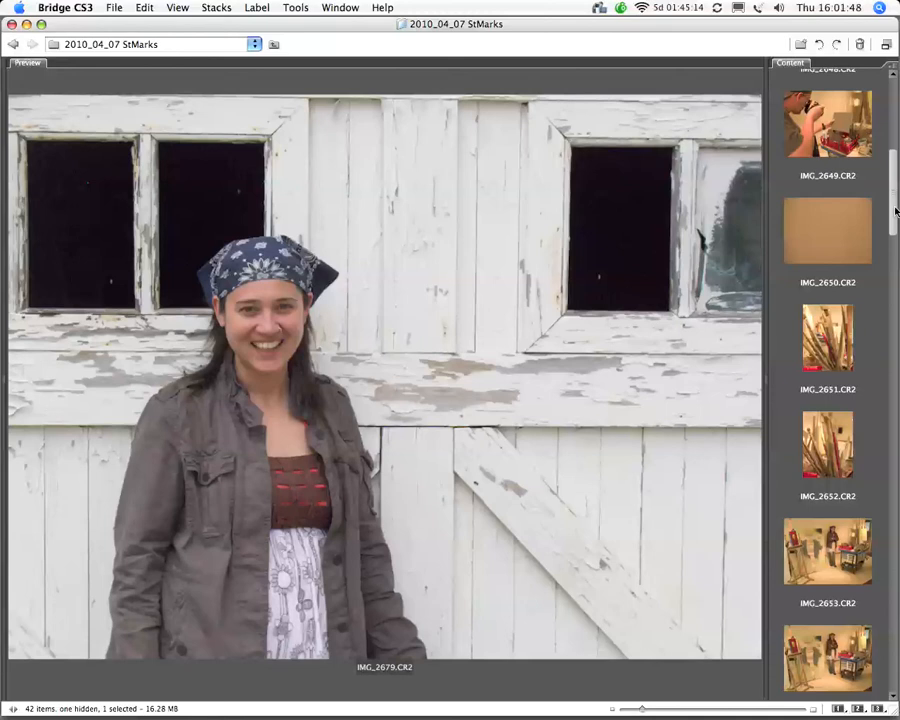
left_click(831, 246)
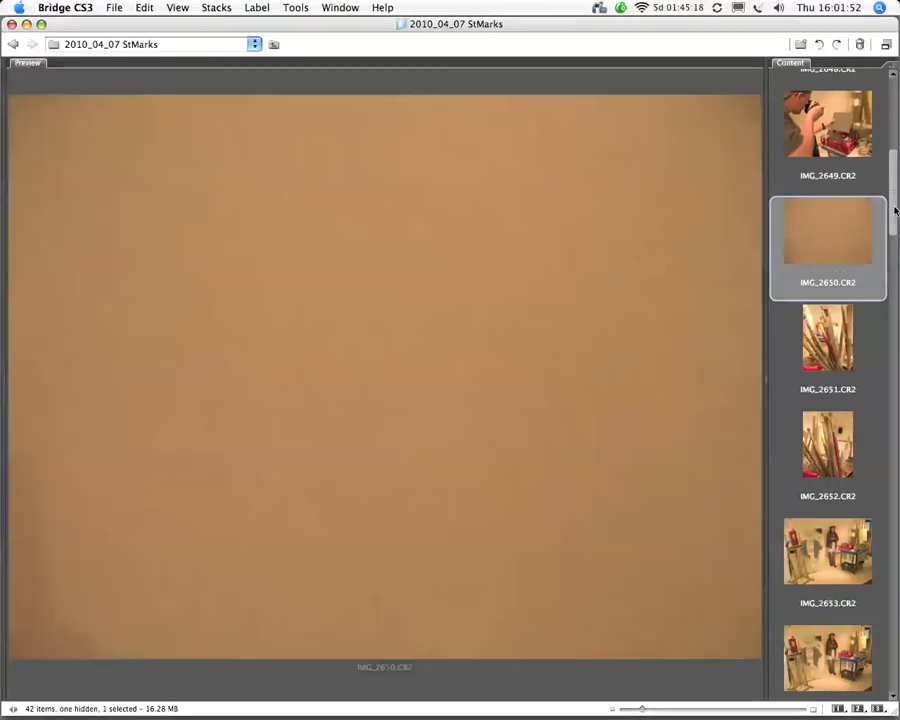
left_click_drag(897, 207, 884, 405)
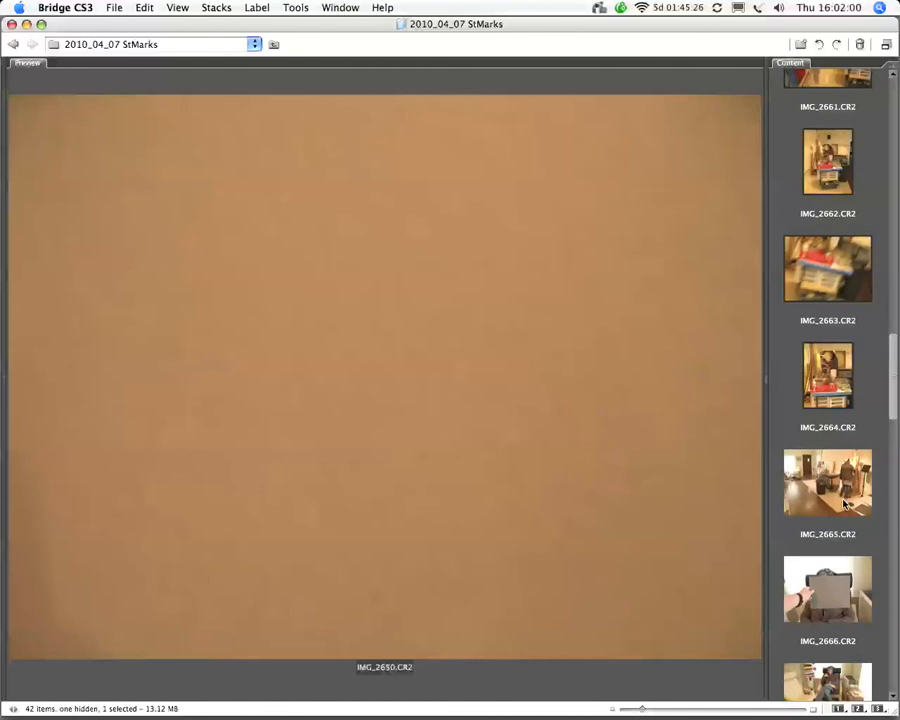
left_click(845, 505, "shift")
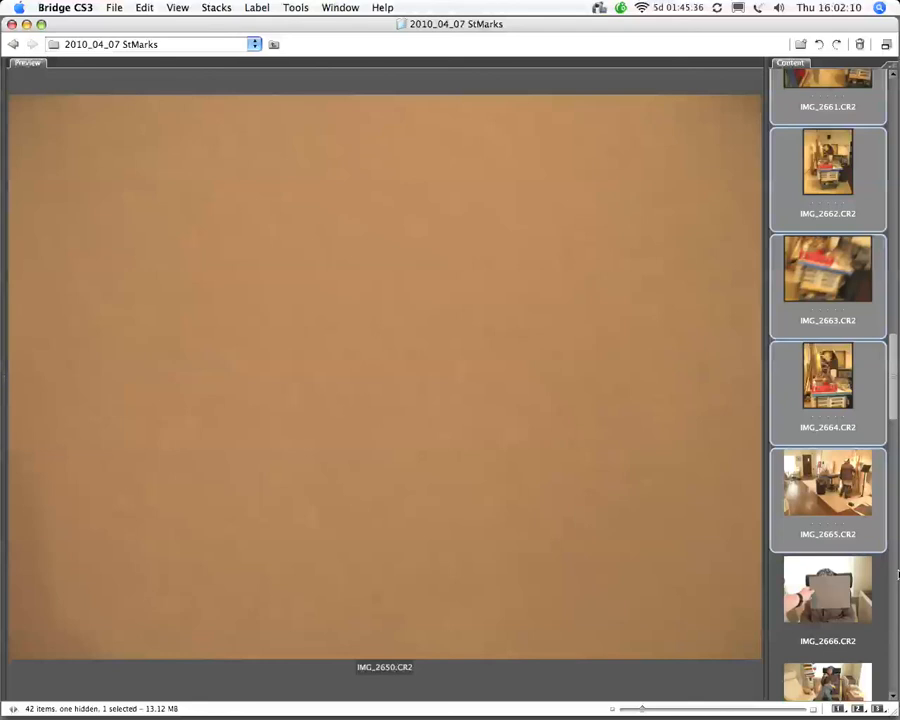
Add IMG_2668.CR2, IMG_2669.CR2 and IMG_2674.CR2 through IMG_2677.CR2 to the selected photos
scroll(897, 573, "down", 3)
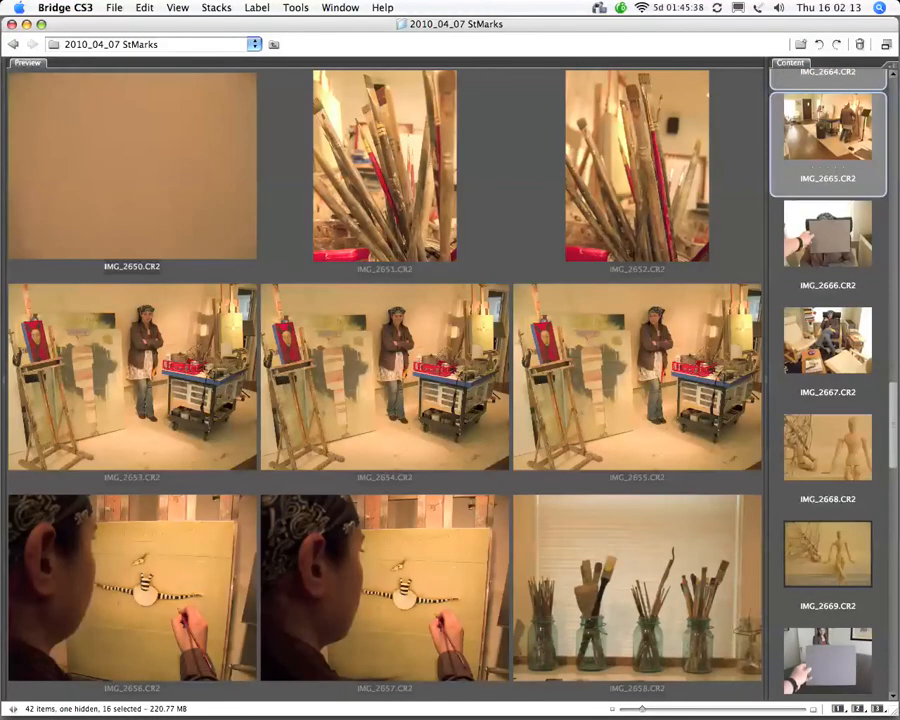
left_click(845, 460, "super")
left_click(840, 570, "super")
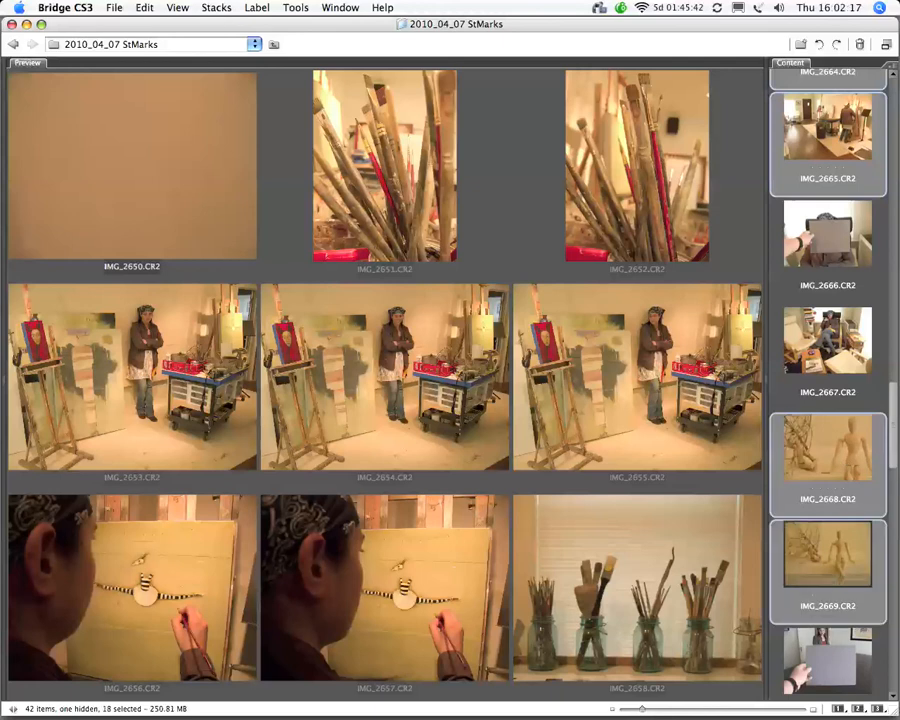
left_click_drag(897, 468, 897, 582)
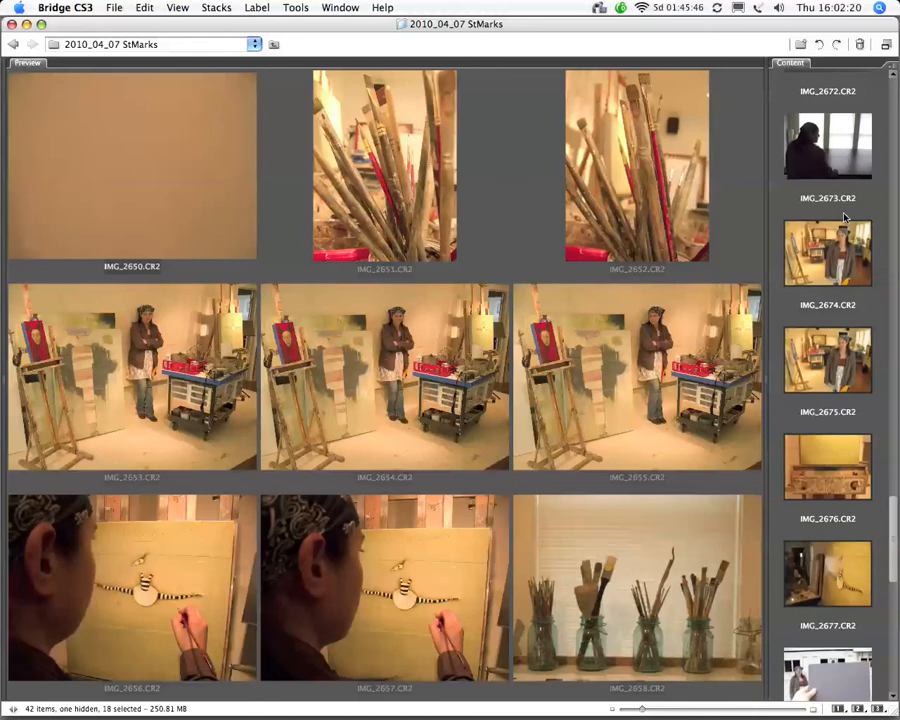
left_click(843, 249, "super")
left_click(848, 376, "super")
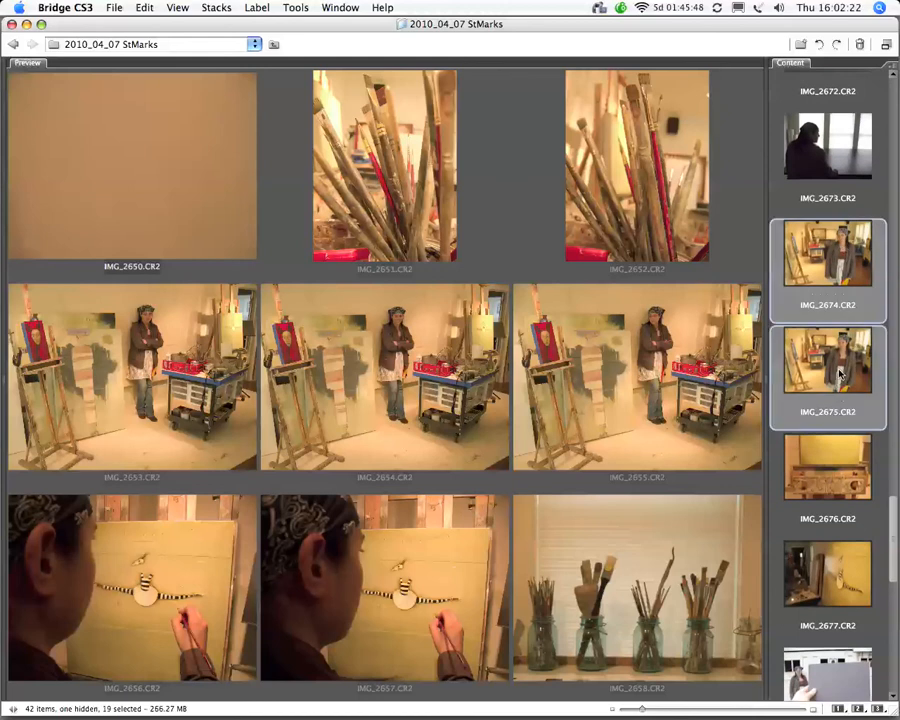
left_click(857, 477, "super")
left_click(846, 598, "super")
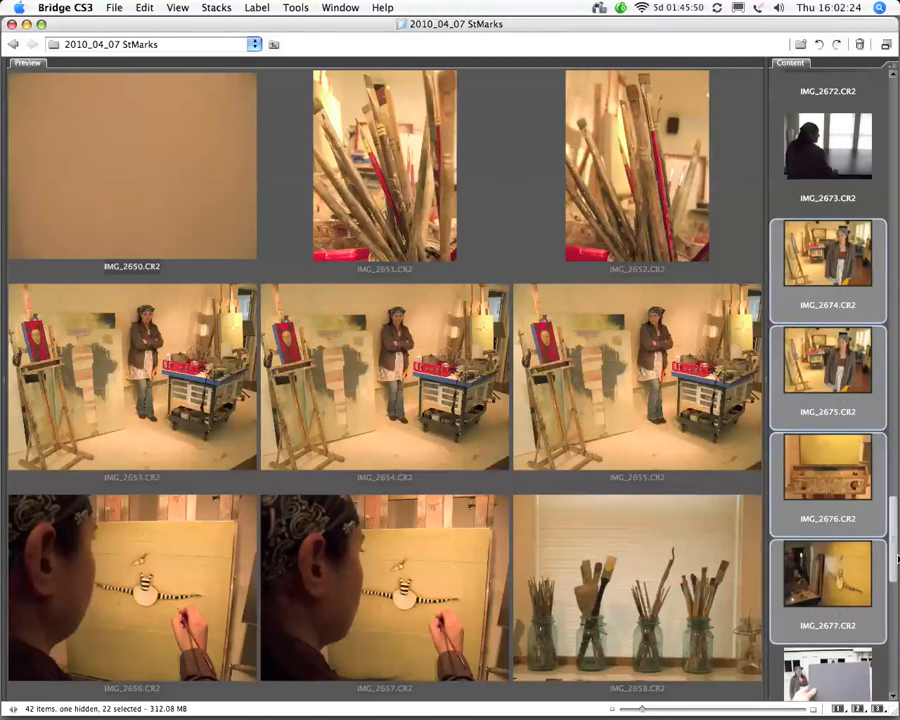
Open all the selected photos together in Camera Raw
left_click_drag(897, 563, 897, 236)
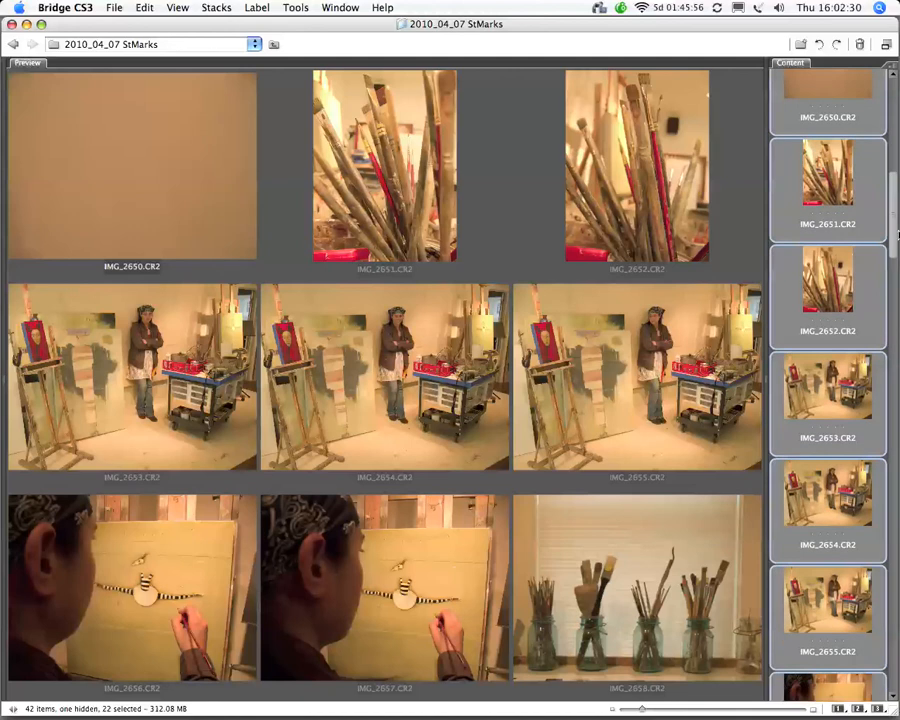
left_click(116, 15)
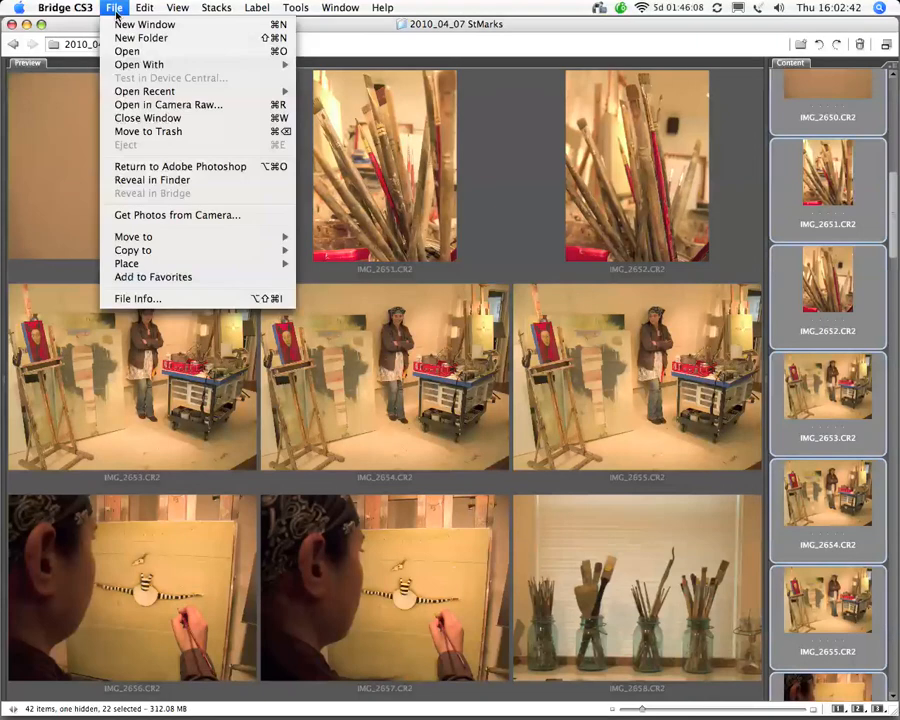
left_click(151, 106)
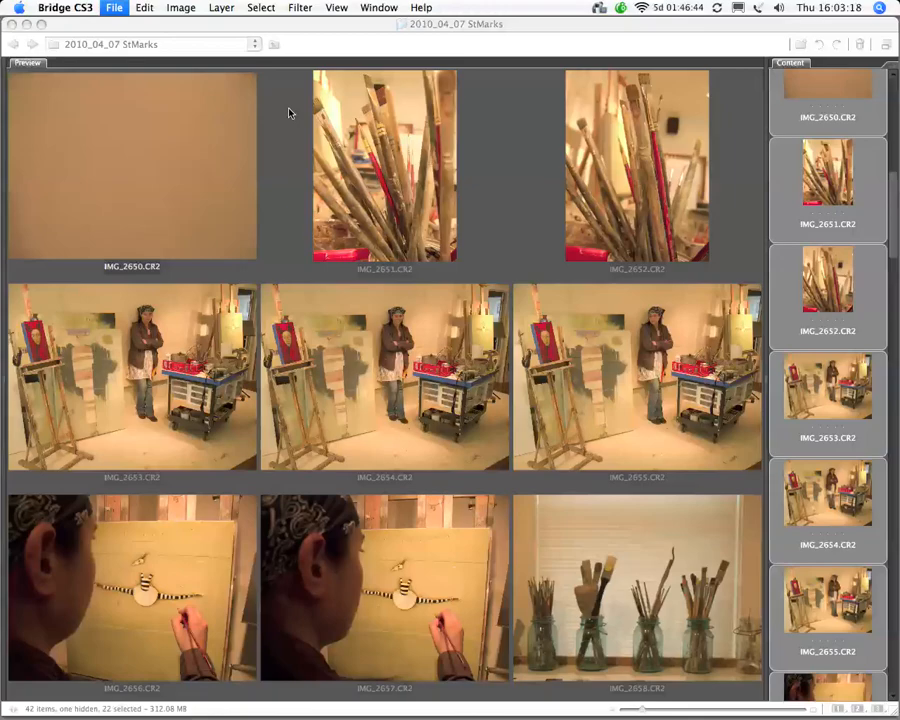
key("super+r")
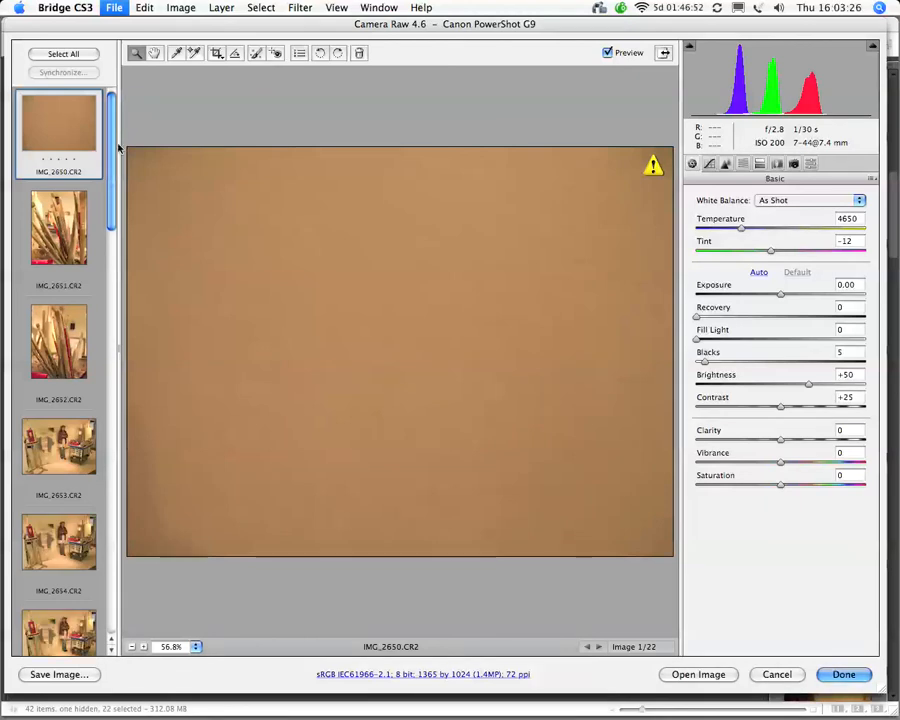
left_click(112, 304)
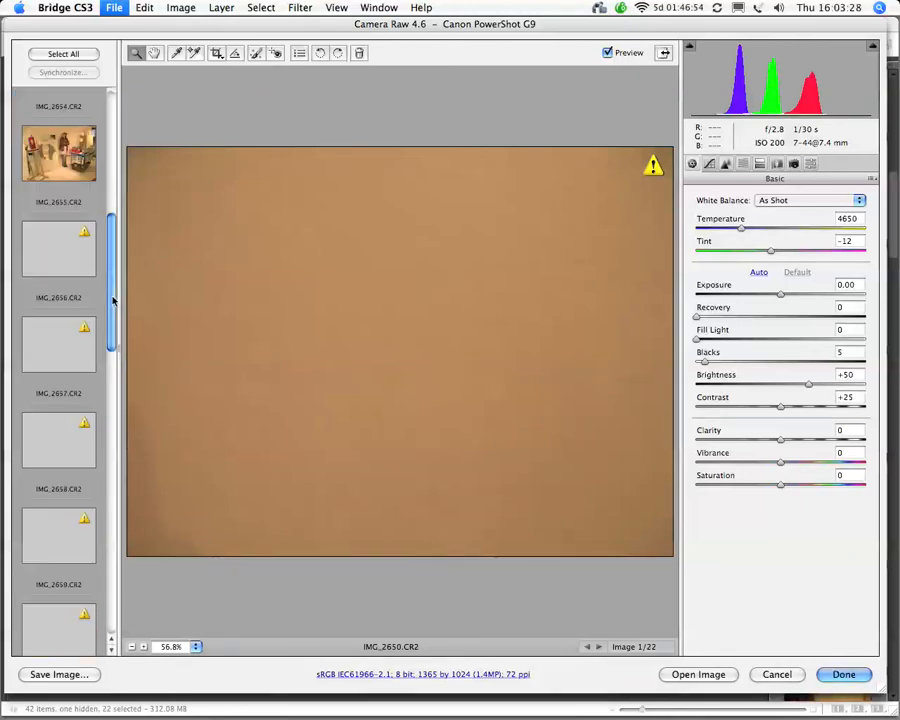
left_click_drag(116, 236, 124, 136)
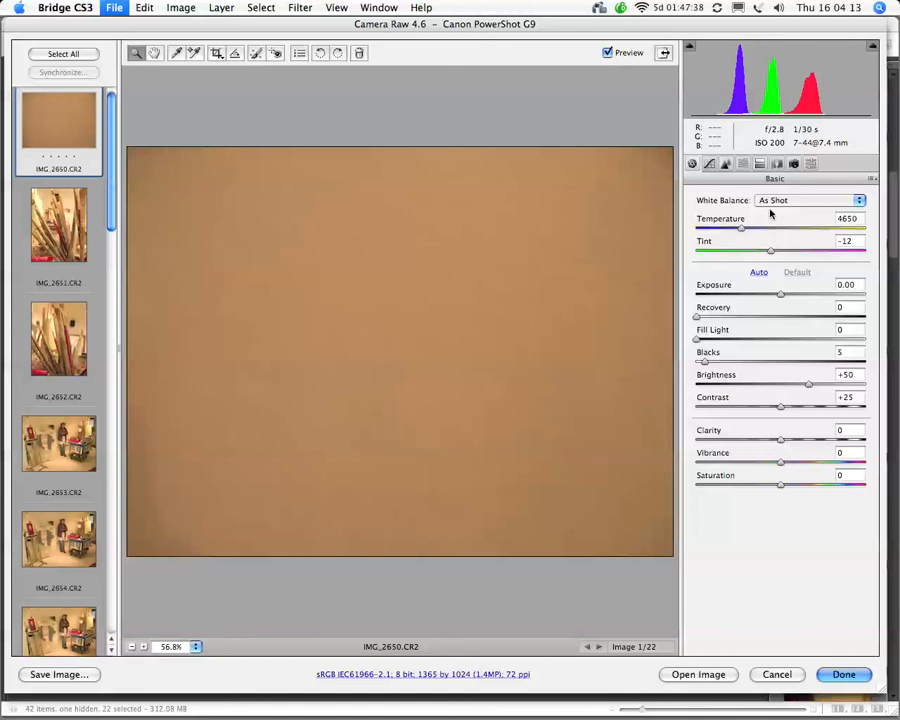
left_click(111, 255)
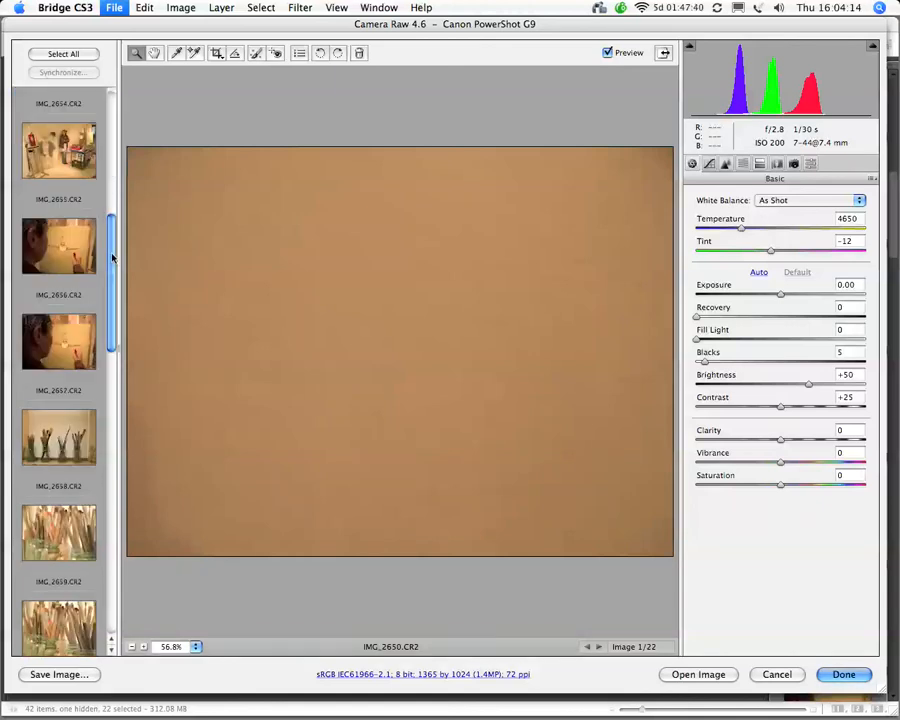
left_click_drag(113, 258, 126, 115)
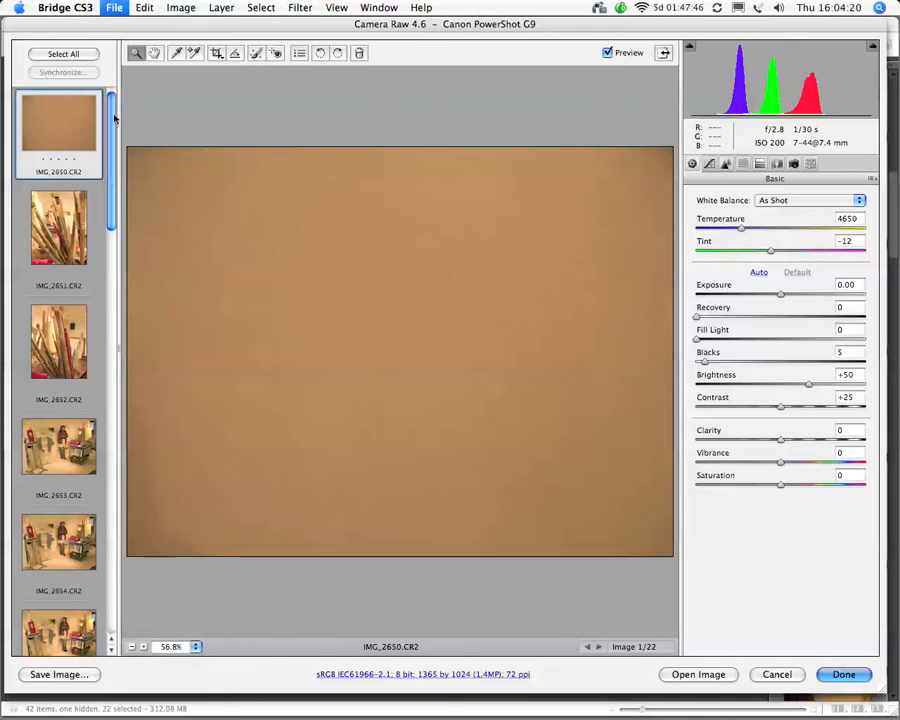
scroll(114, 124, "down", 3)
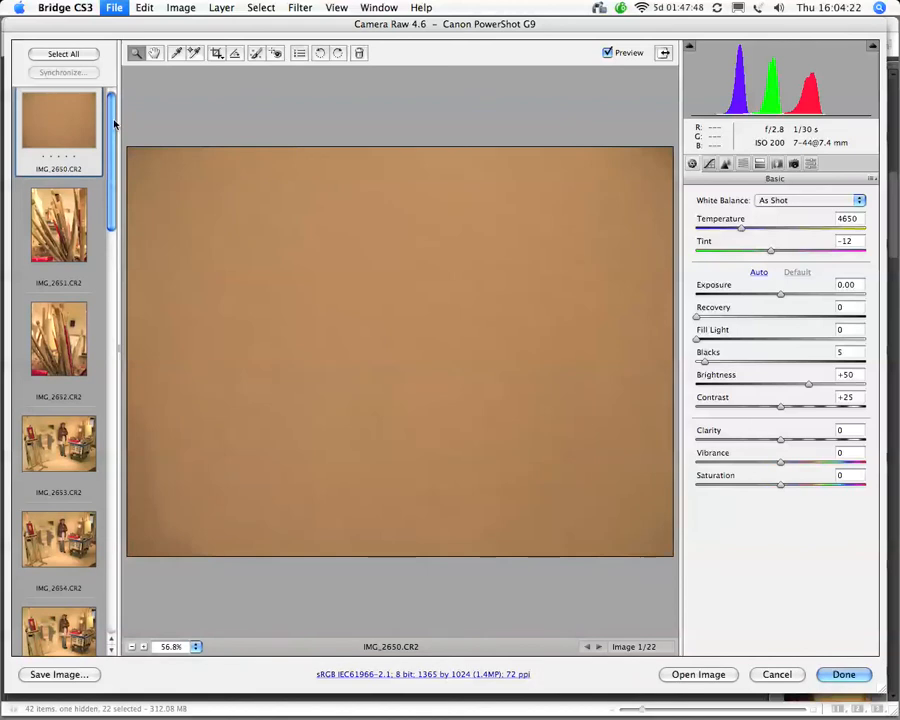
left_click_drag(111, 236, 126, 102)
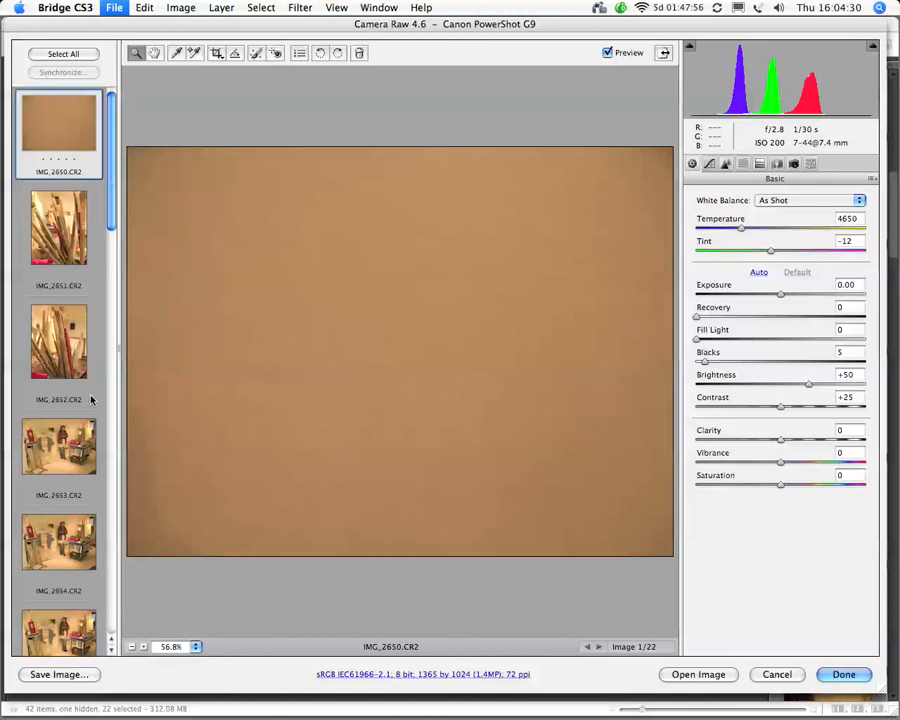
In the workflow options, set the color space to Adobe RGB (1998) and the depth to 16 Bits/Channel
left_click(453, 675)
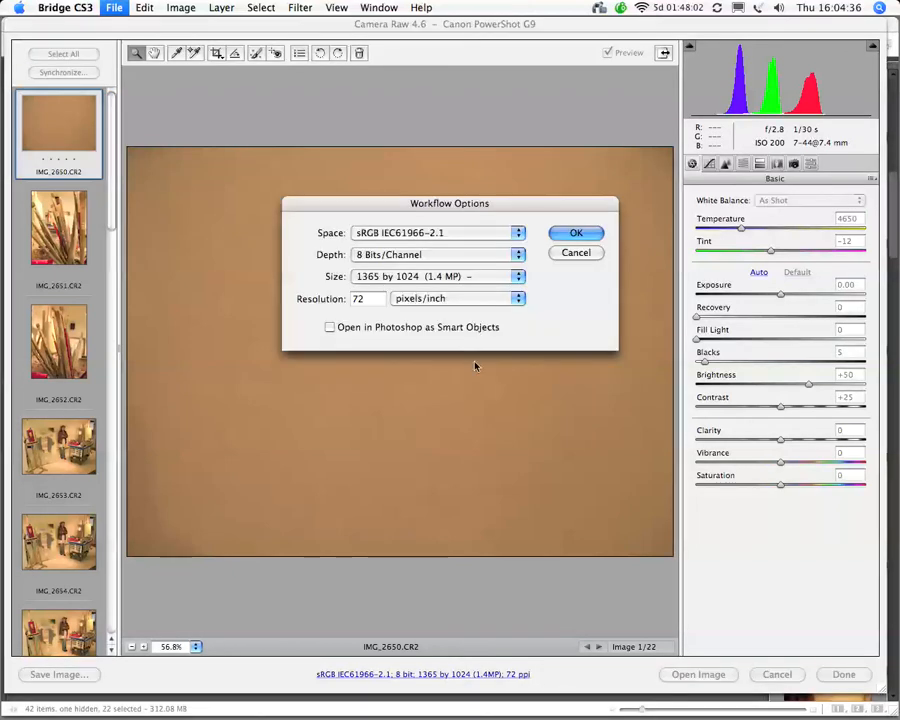
left_click(519, 238)
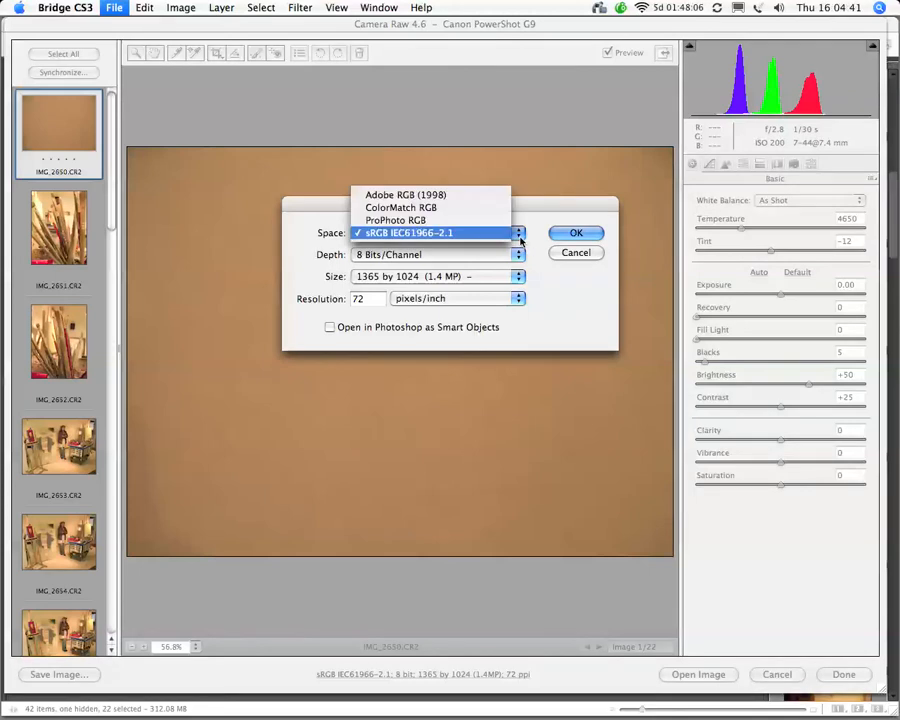
left_click(487, 200)
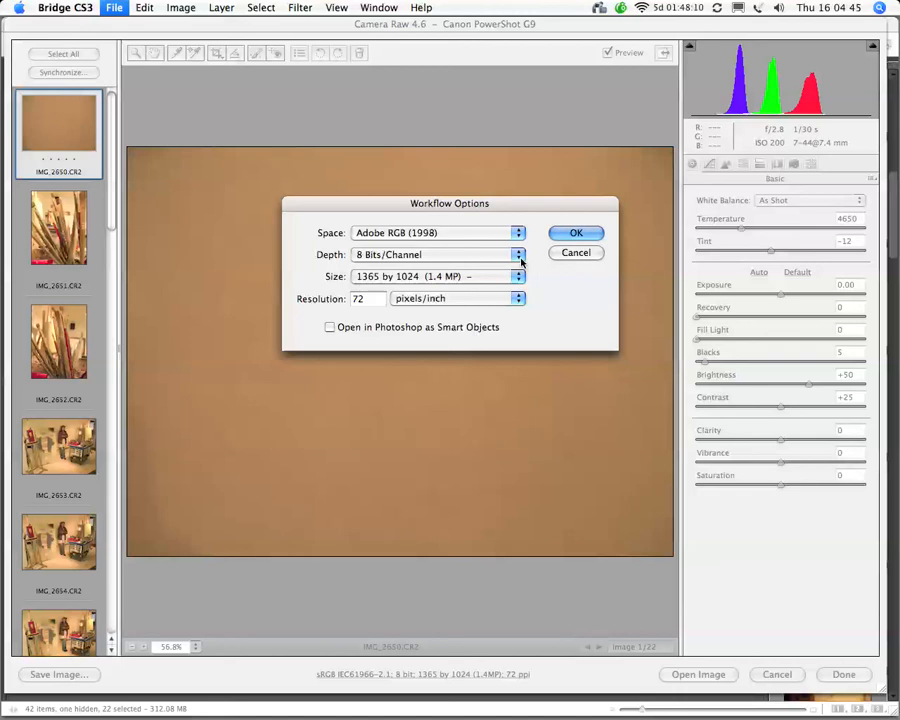
left_click(519, 256)
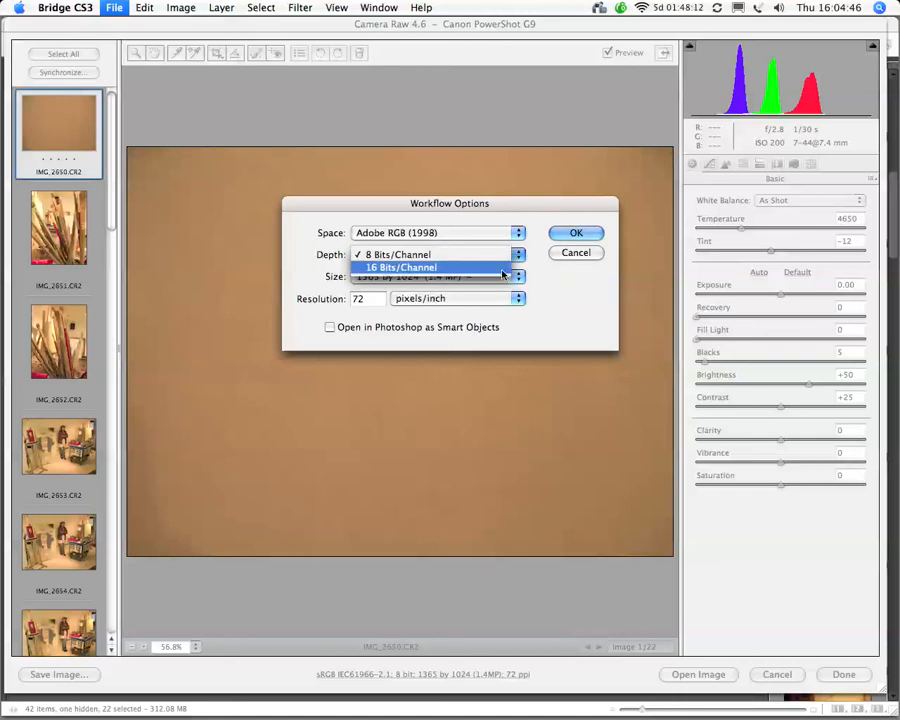
left_click(504, 269)
Set the output size to 4000 by 3000 (12.0 MP) and the resolution to 300 pixels/inch, and apply the workflow options
left_click(519, 277)
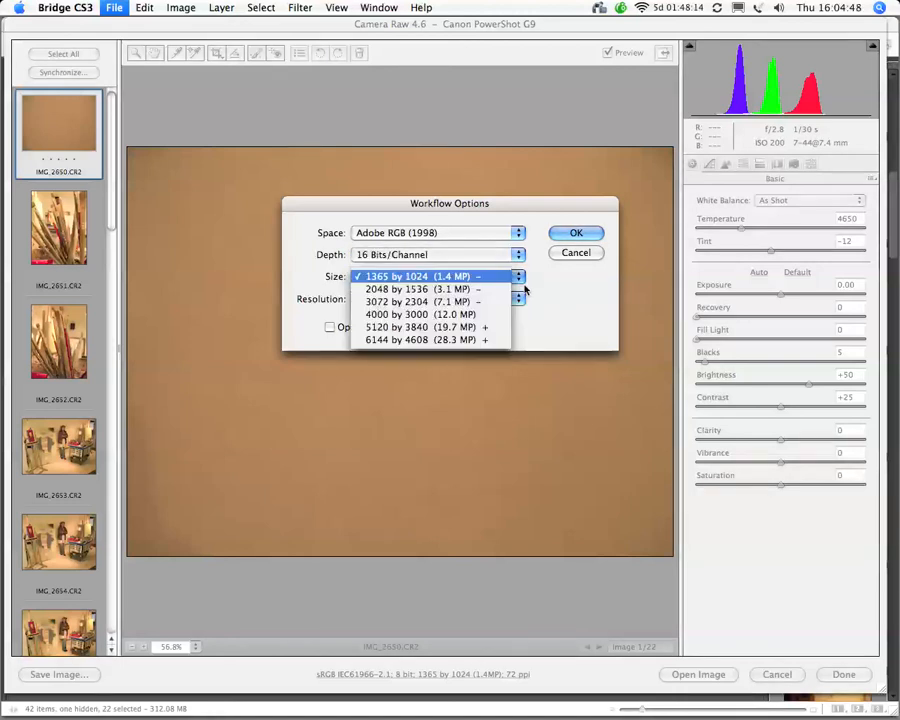
left_click(496, 323)
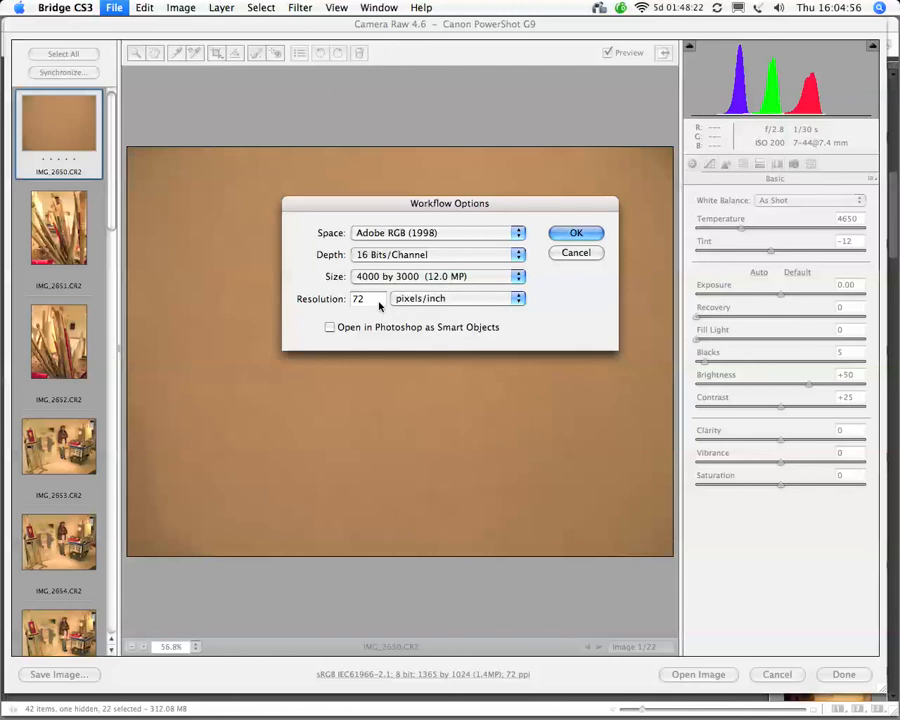
left_click_drag(379, 302, 335, 301)
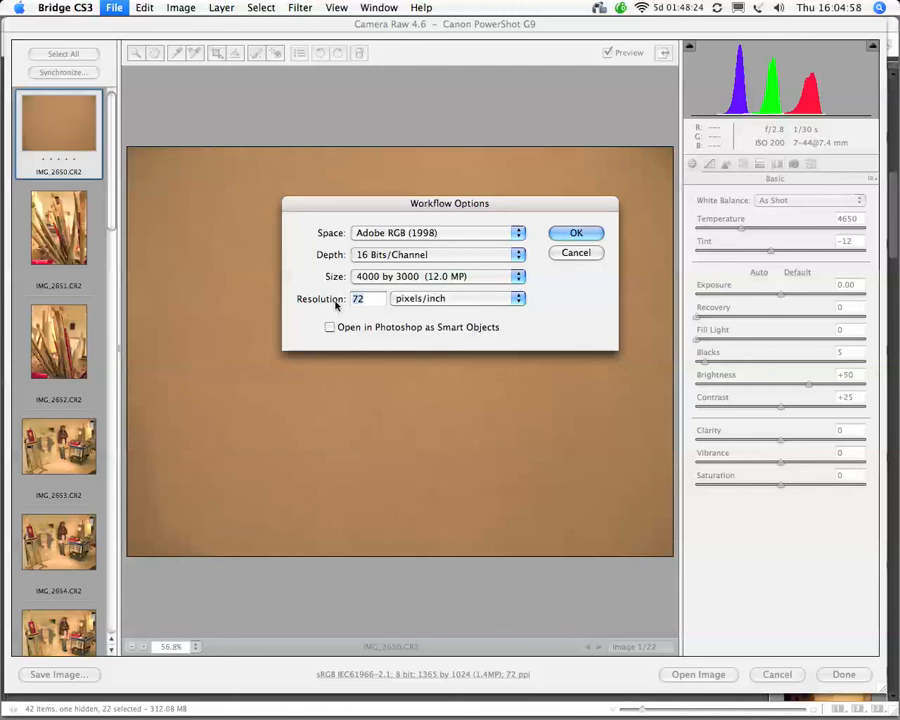
type("300")
left_click(588, 240)
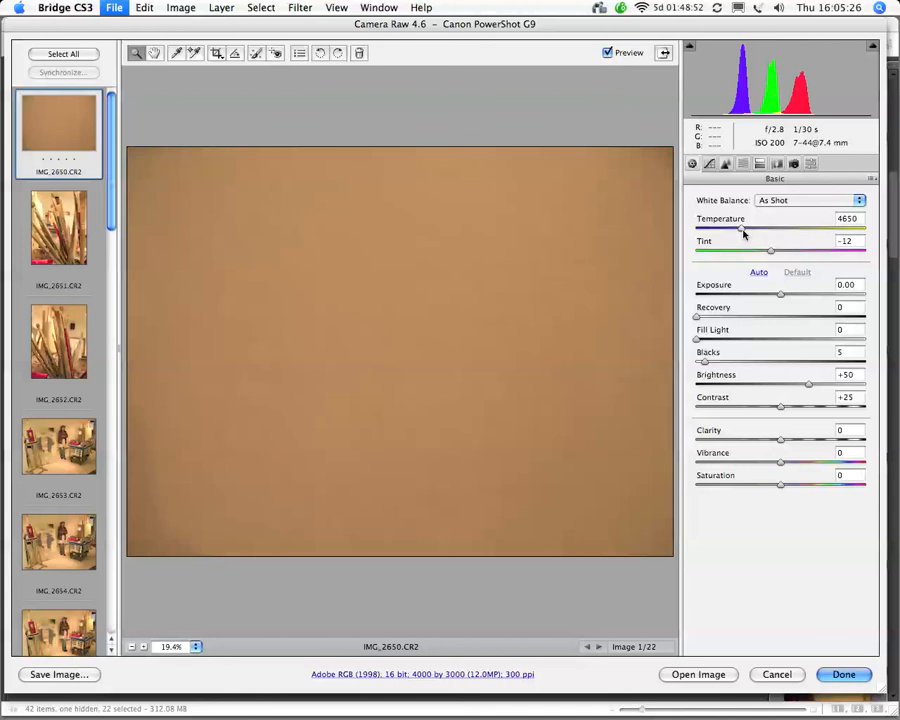
Try to correct the gray card shot's color manually with temperature 3650 and tint -1
left_click_drag(743, 232, 712, 238)
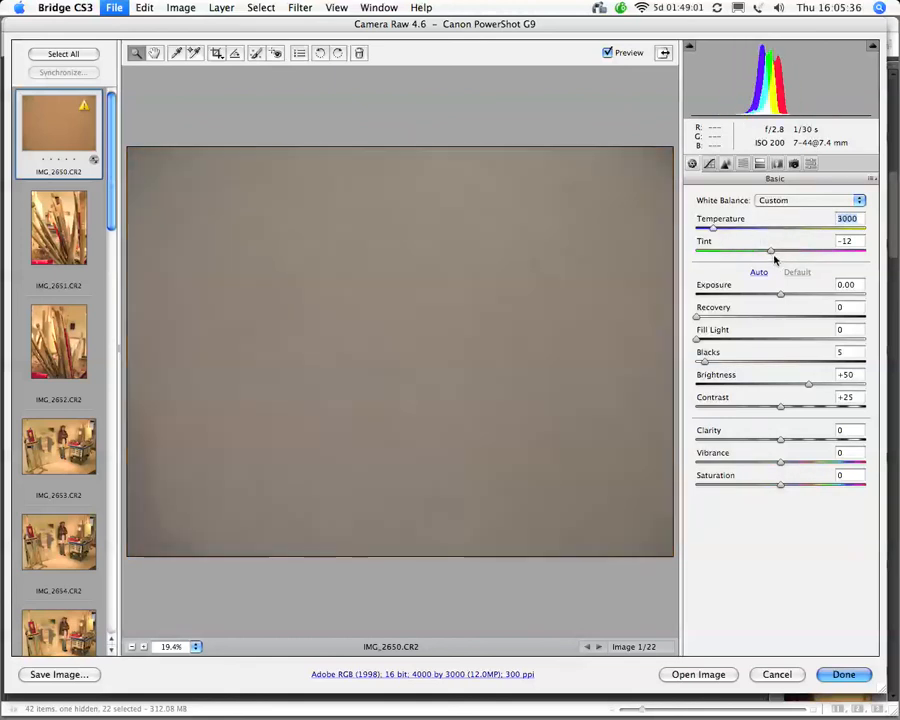
mouse_move(773, 259)
left_mouse_down()
mouse_move(763, 254)
mouse_move(779, 259)
left_mouse_up()
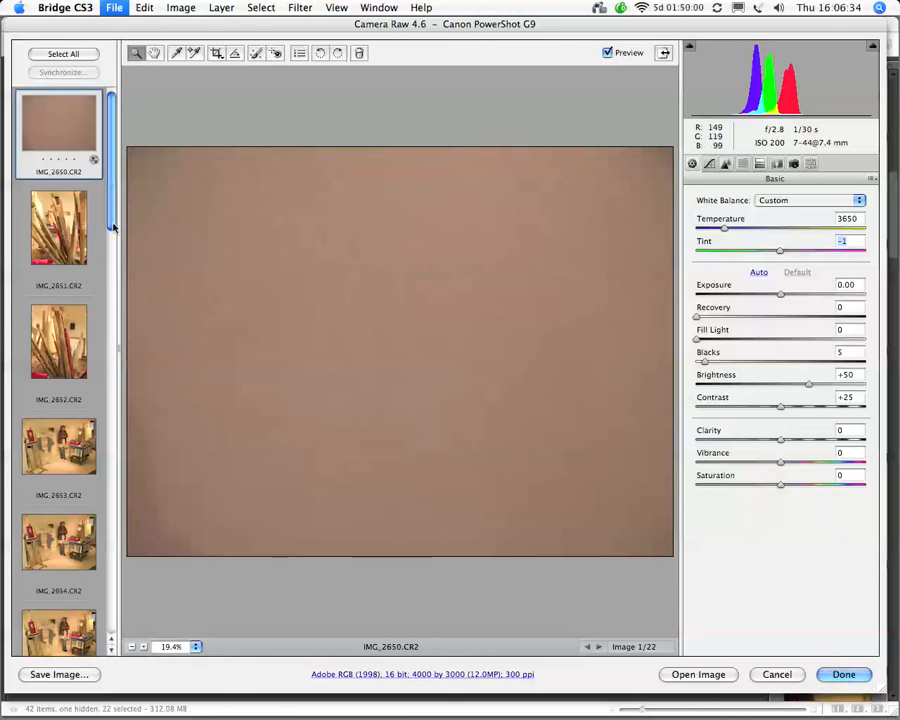
Select all opened photos and set their shared white balance by sampling the middle of gray card shot IMG_2650.CR2 with the White Balance Tool
left_click(71, 56)
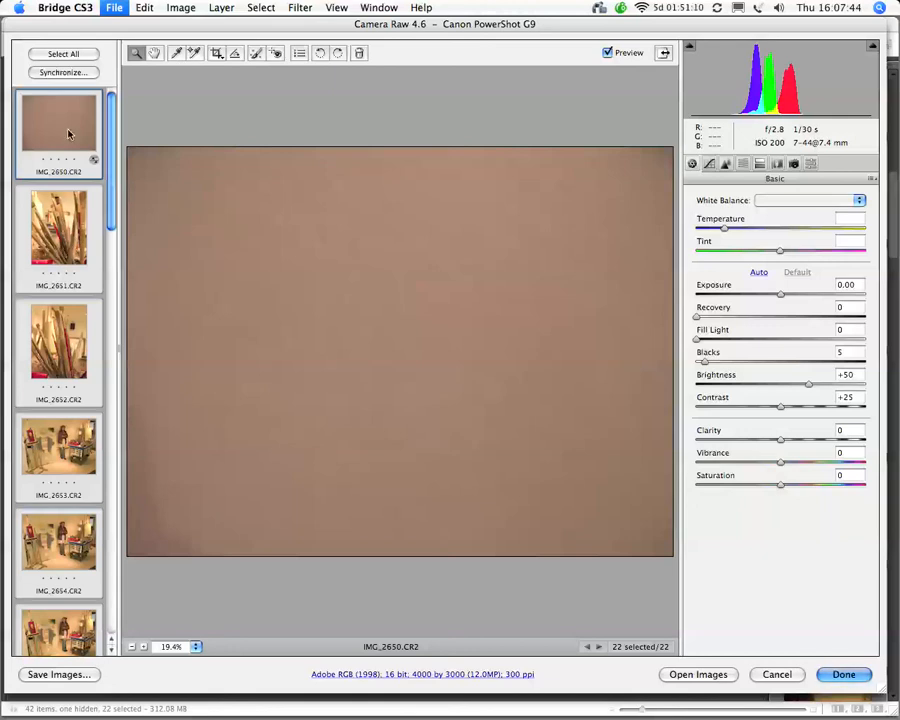
left_click(178, 55)
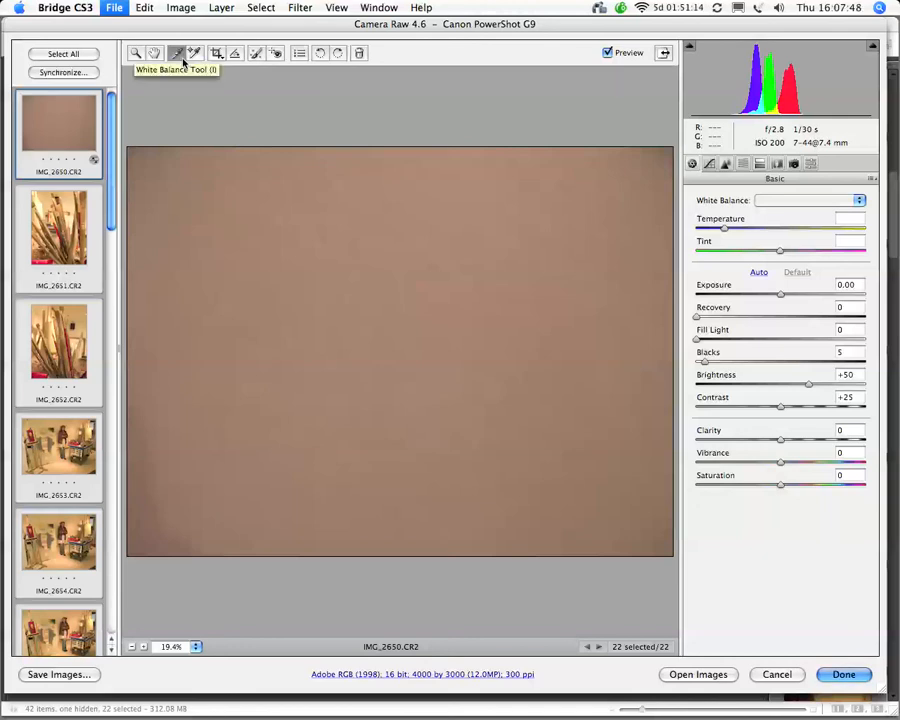
left_click(397, 346)
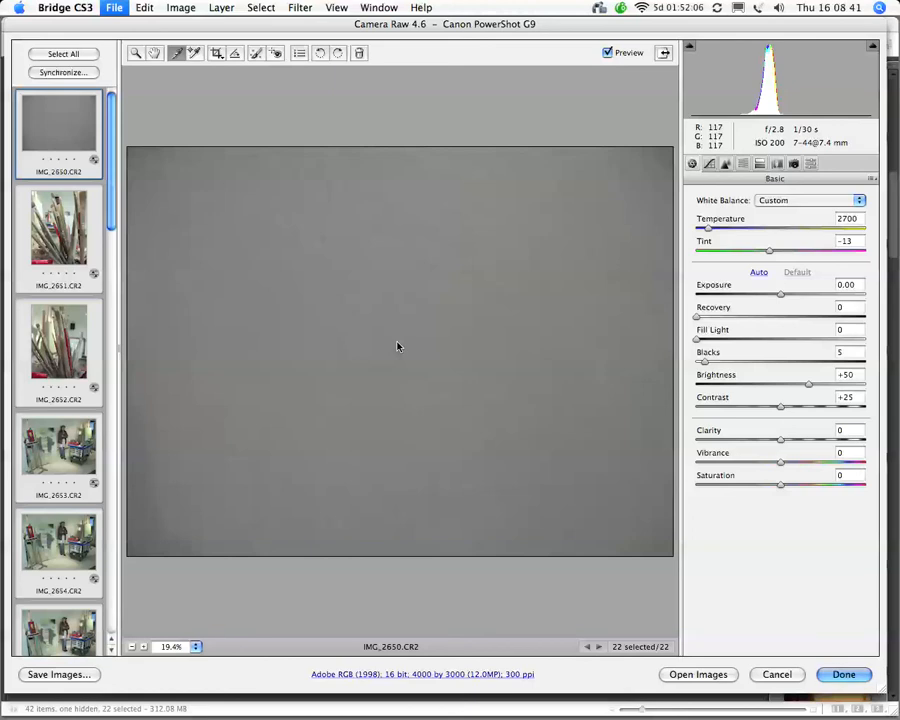
key("shift")
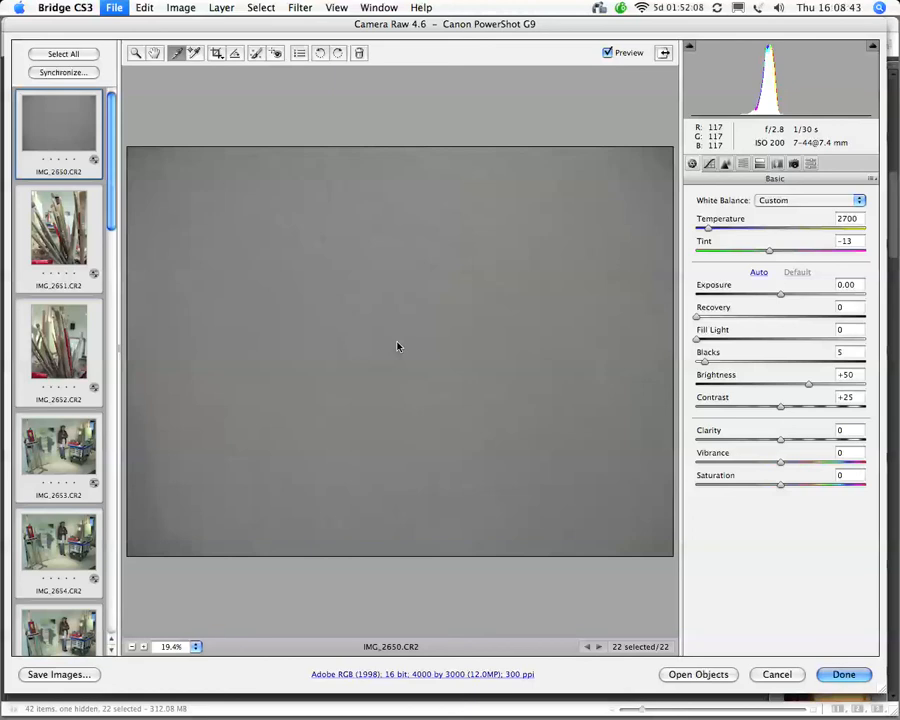